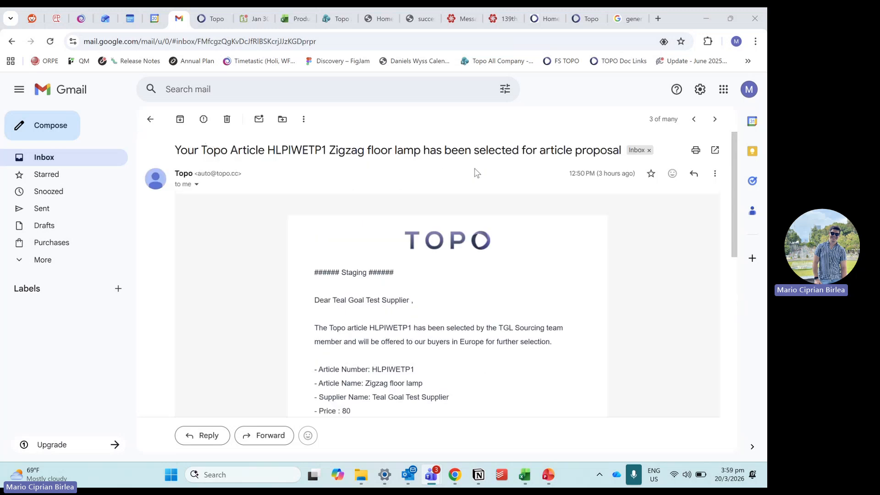
Step: Read the article selection email, switch to the Topo staging window, and sign in with the supplier account password
scroll(474, 167, "down", 3)
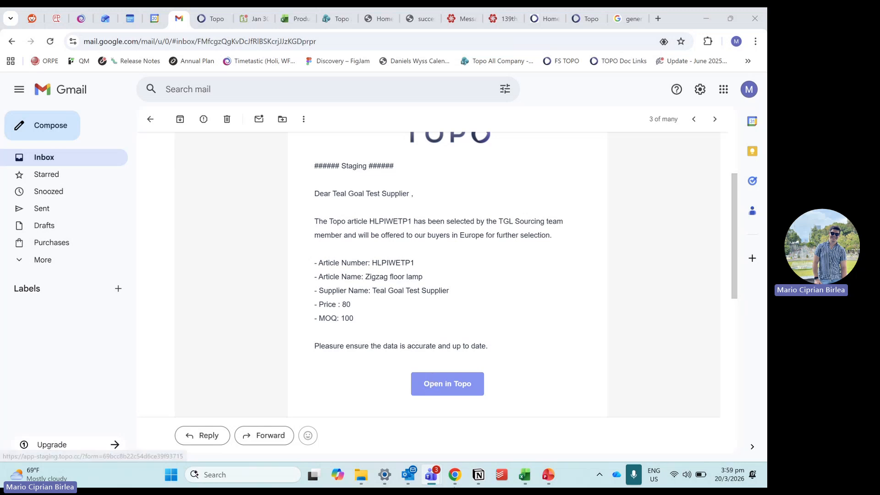
mouse_move(454, 475)
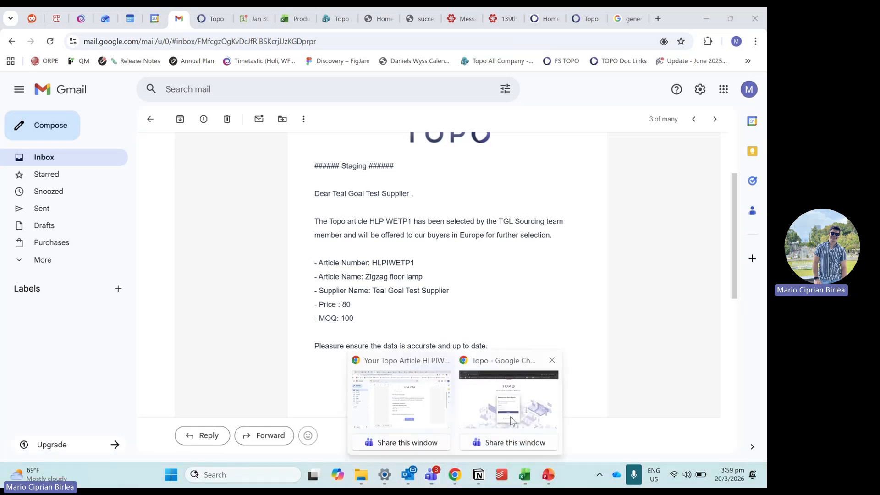
left_click(510, 421)
left_click(379, 286)
type("•••")
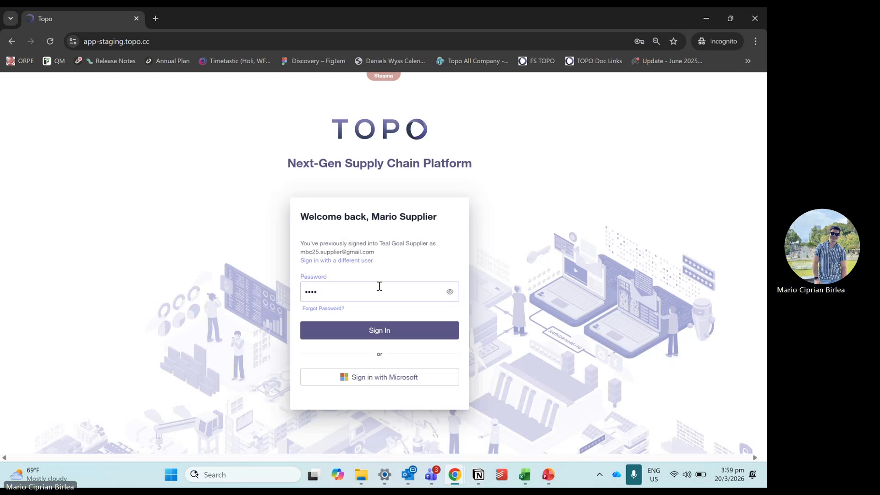
type("••••••")
key("Return")
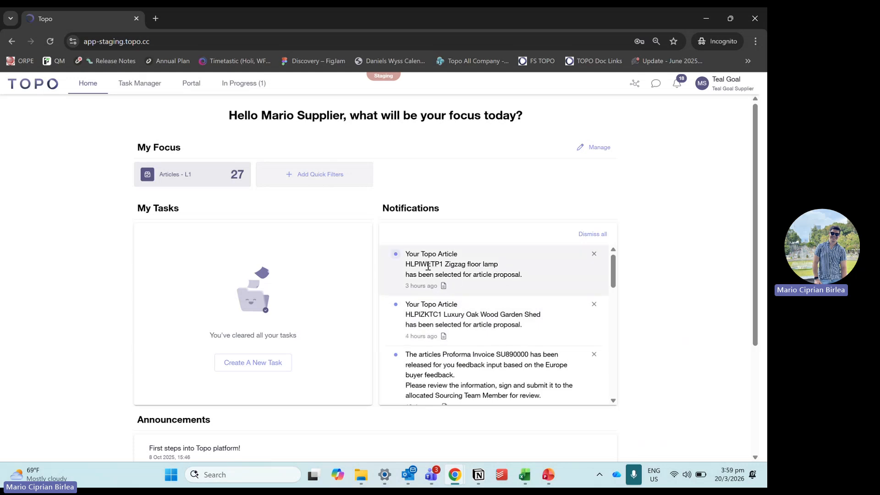
Step: Open the Zigzag floor lamp article from its notification, review its details down to MOQ & Step Pricing, and exit it
left_click(442, 275)
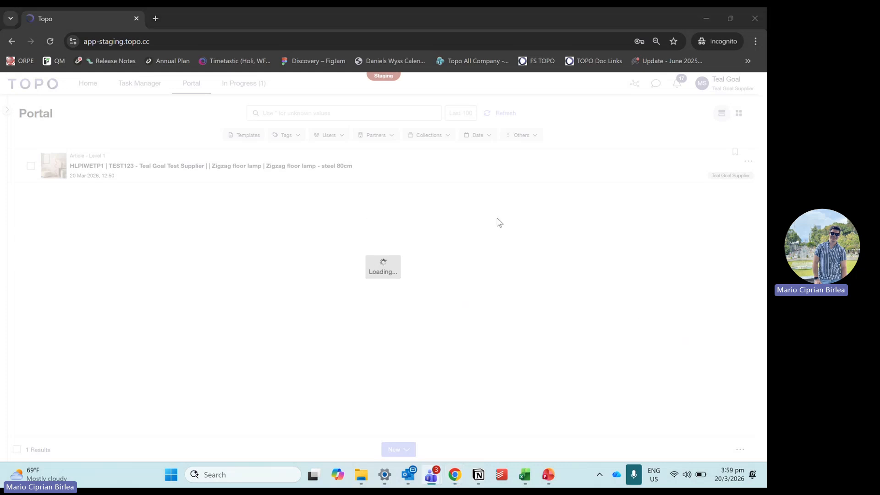
scroll(328, 151, "down", 6)
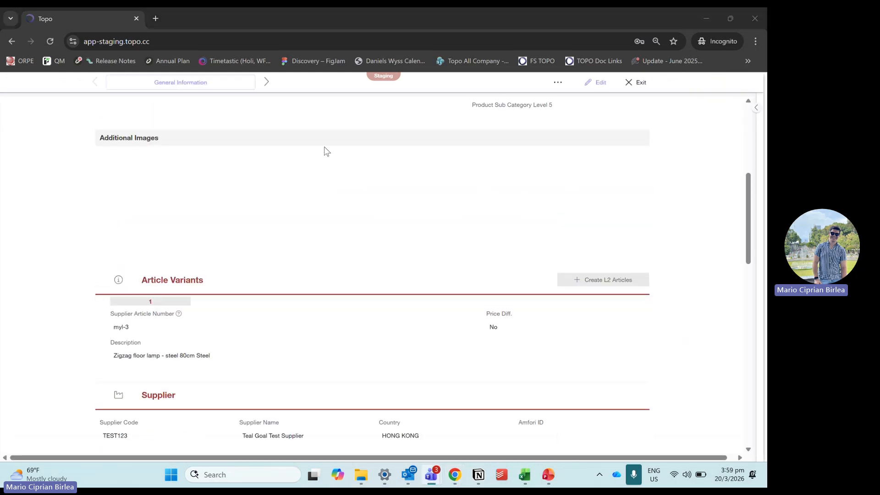
scroll(329, 151, "down", 13)
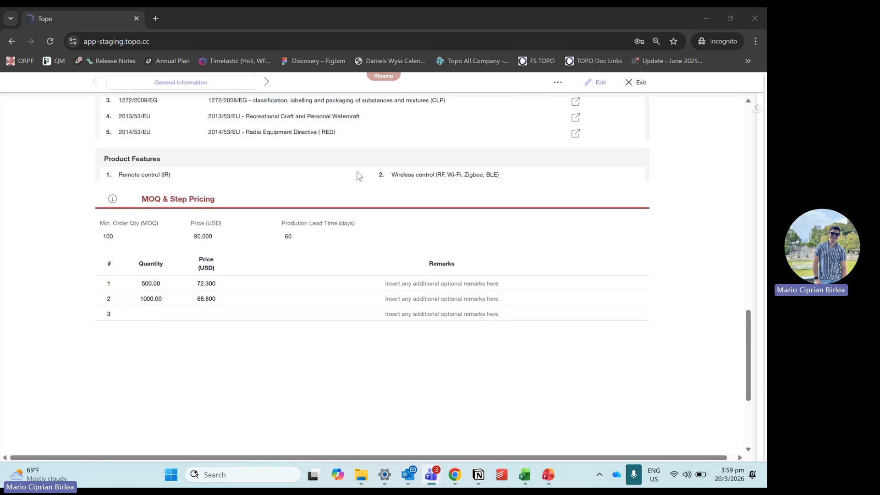
scroll(316, 289, "up", 18)
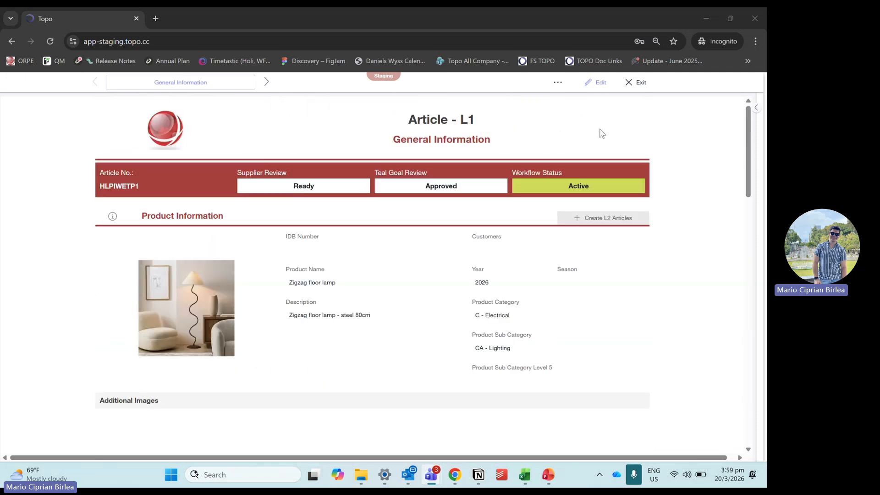
left_click(637, 83)
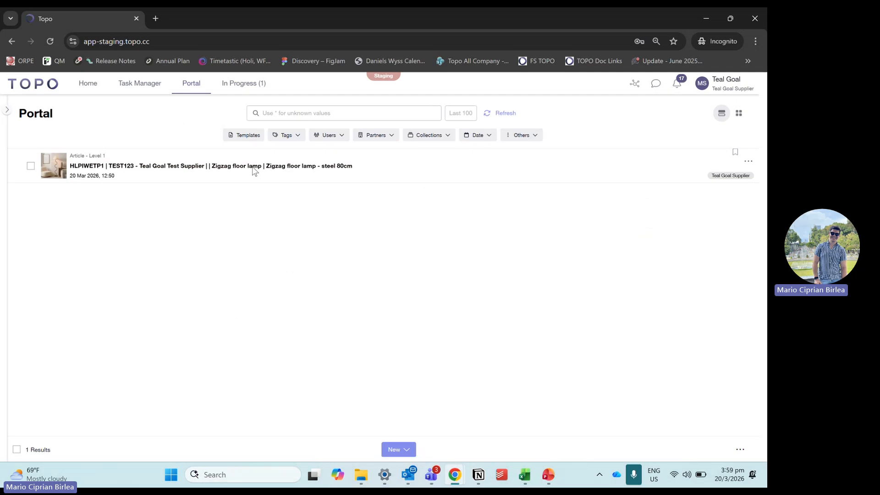
Step: Show the Articles - L1 list in the Portal and collapse the category navigation
left_click(7, 110)
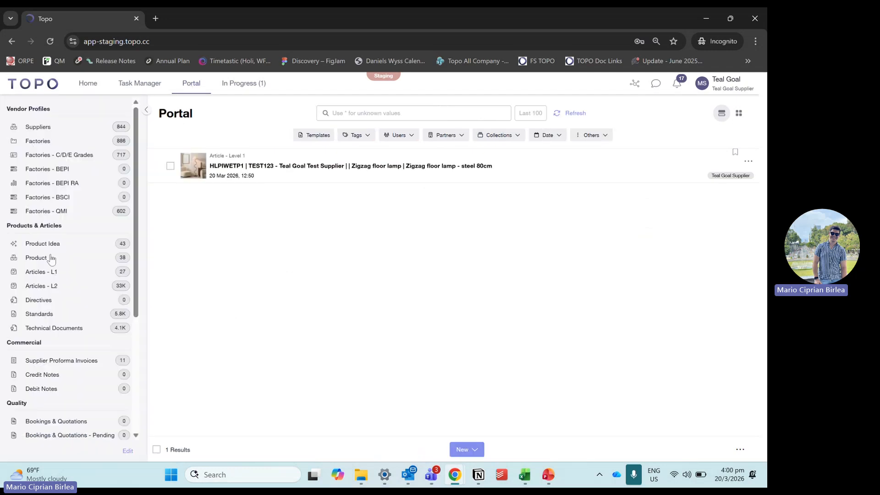
left_click(69, 273)
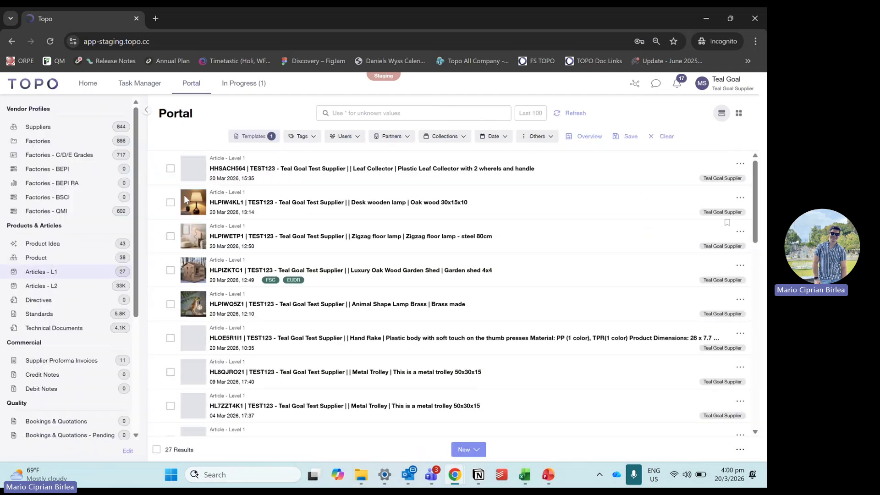
left_click(146, 110)
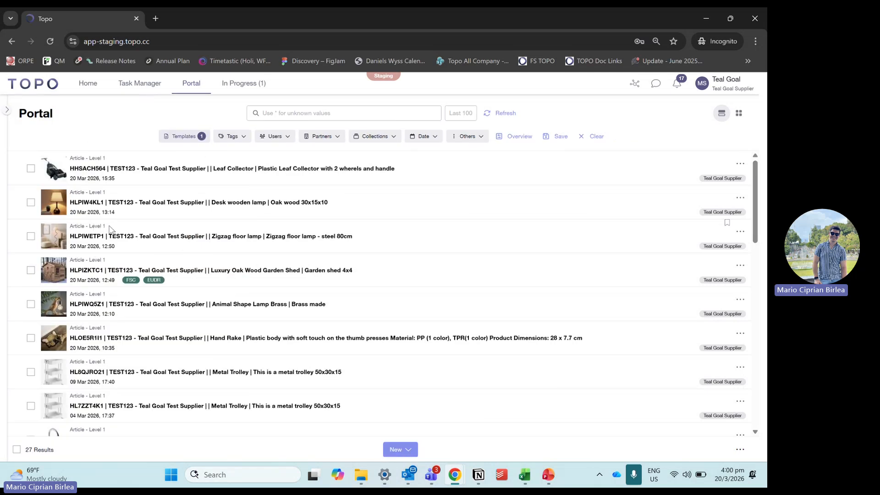
Step: Open the Desk wooden lamp article, review its general information and review statuses, and exit it
left_click(202, 198)
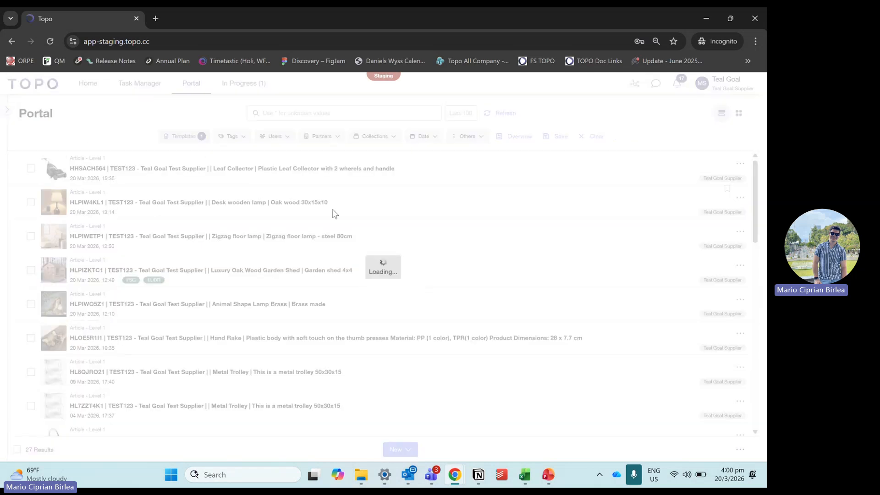
scroll(323, 219, "down", 8)
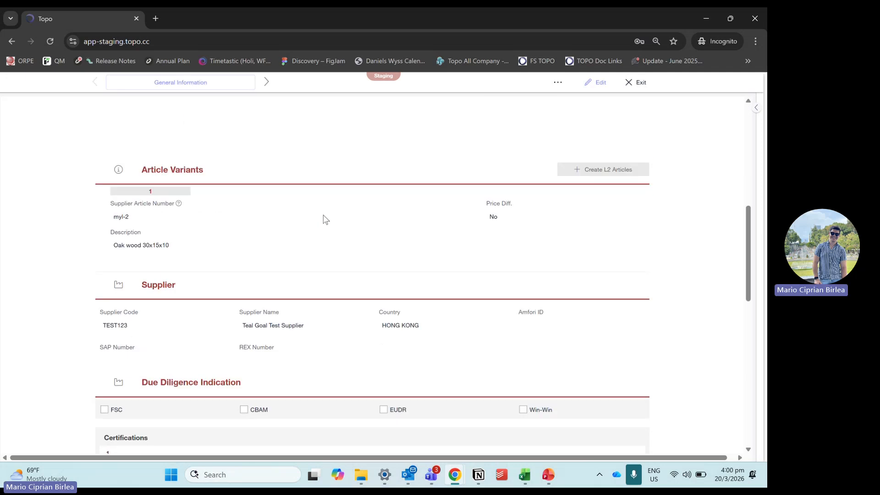
scroll(324, 215, "down", 6)
scroll(325, 213, "up", 12)
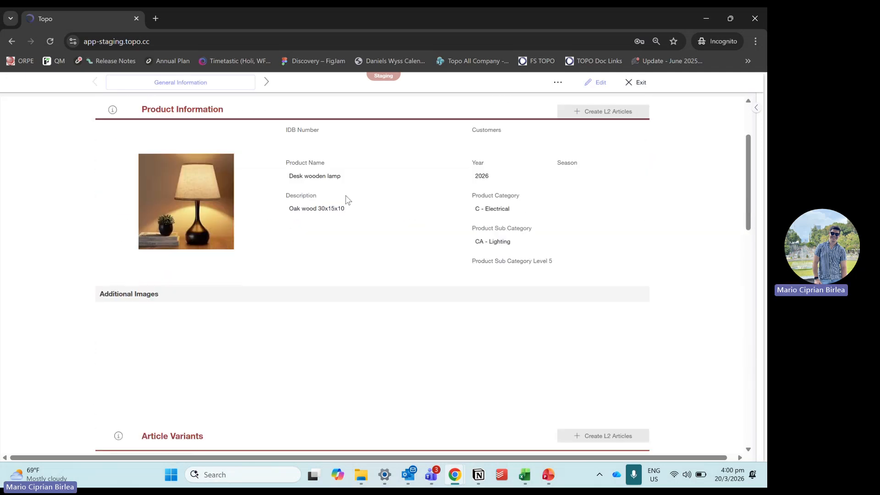
scroll(347, 199, "up", 3)
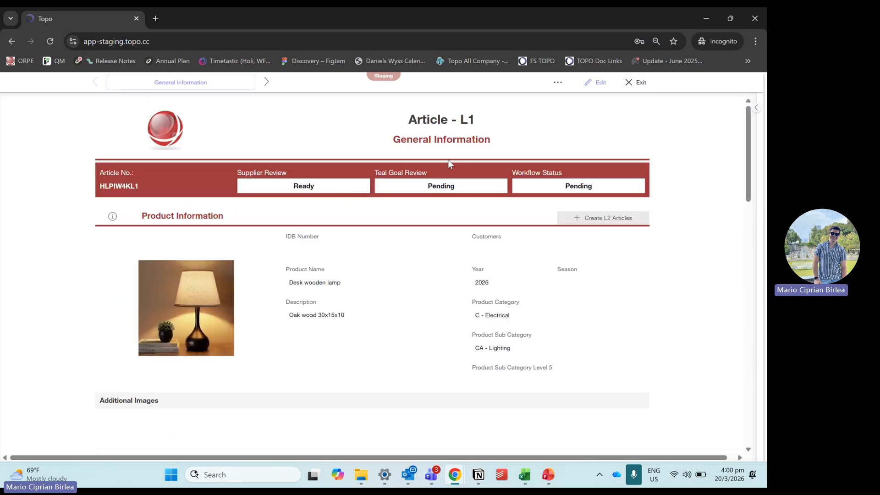
left_click(638, 83)
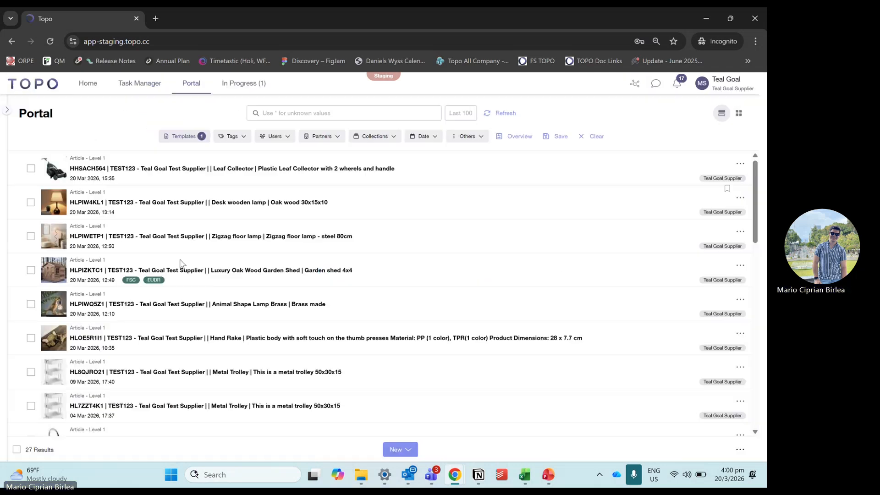
Step: Open the Animal Shape Lamp Brass article and set its Year to 2026
left_click(213, 305)
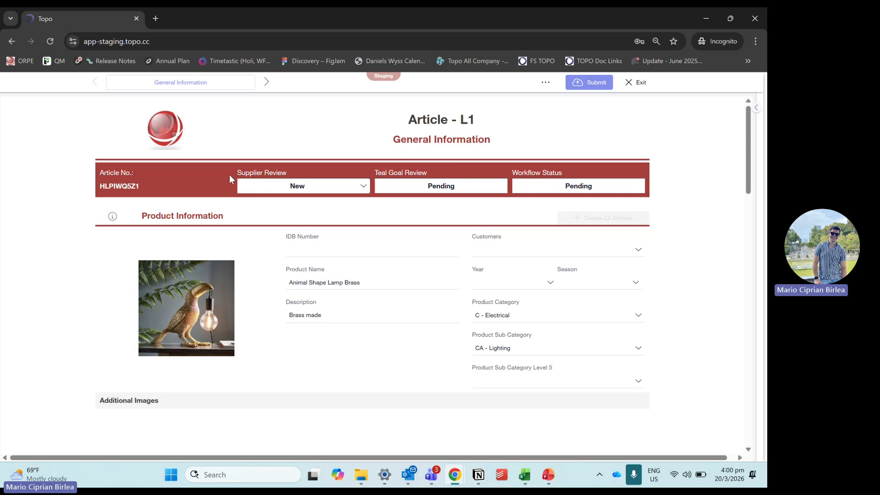
scroll(296, 253, "down", 2)
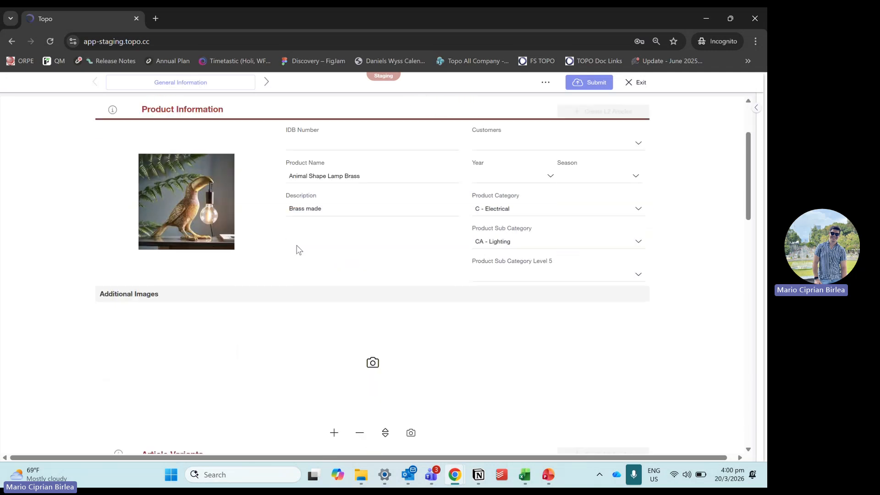
scroll(412, 243, "up", 2)
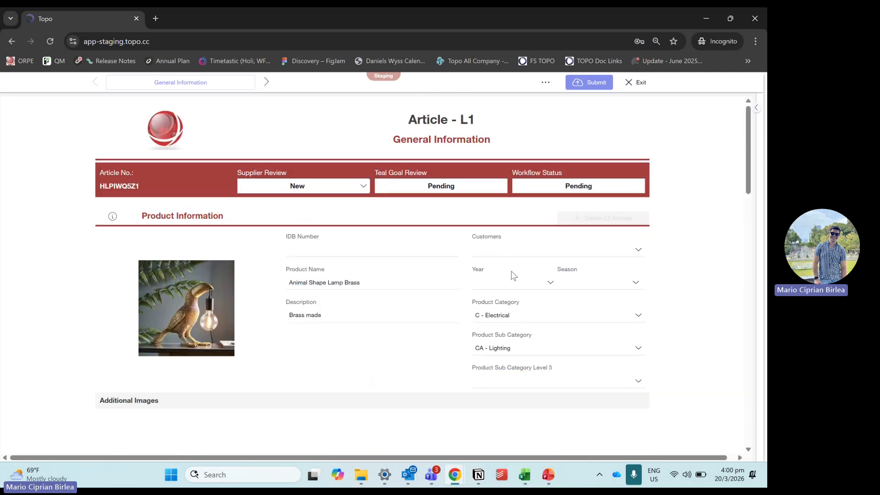
left_click(551, 281)
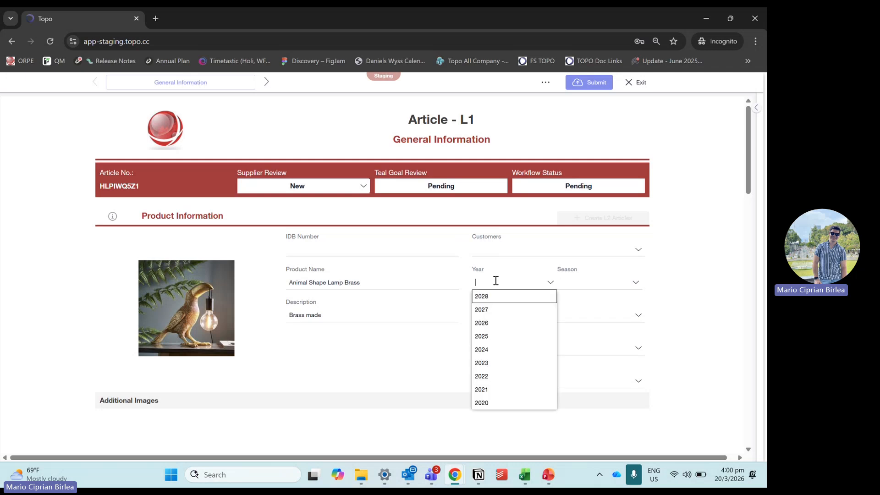
left_click(496, 326)
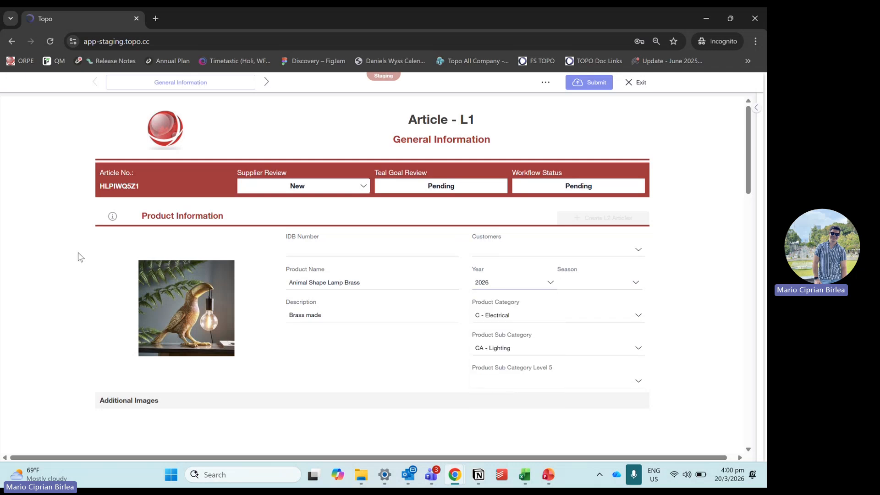
scroll(488, 250, "down", 5)
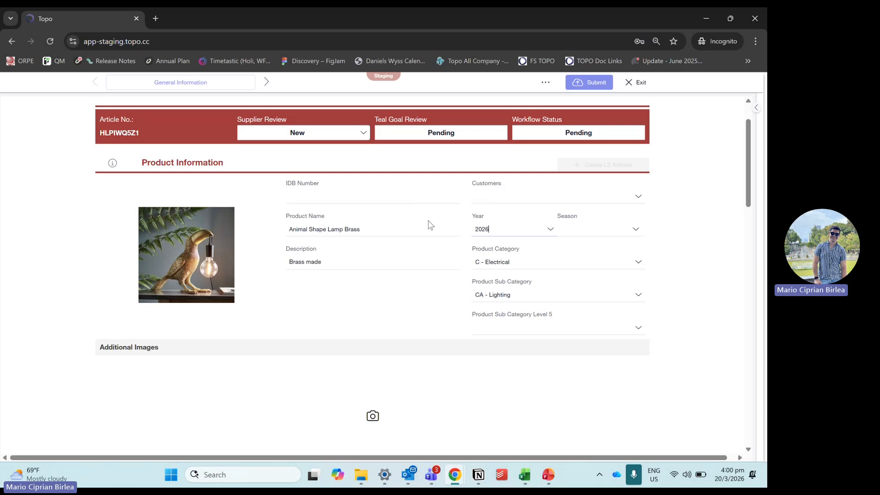
scroll(427, 207, "up", 3)
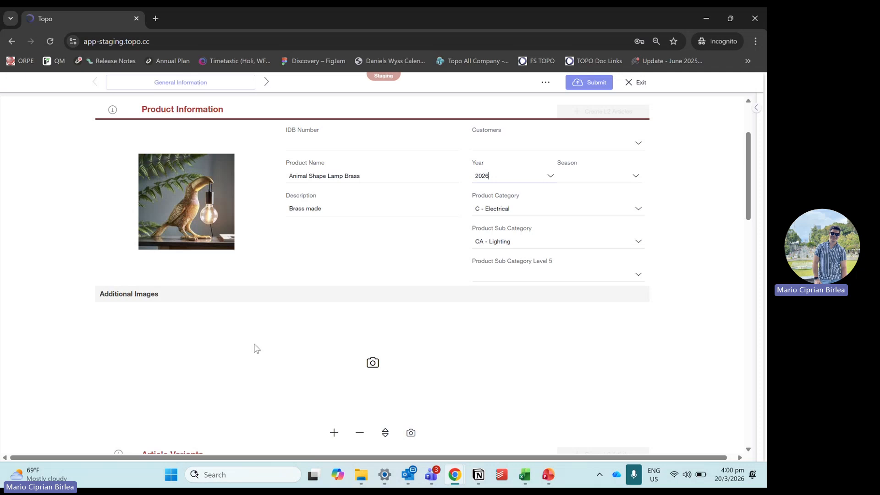
Step: Add a second article variant and give it the supplier article number myl-3
scroll(218, 326, "down", 1)
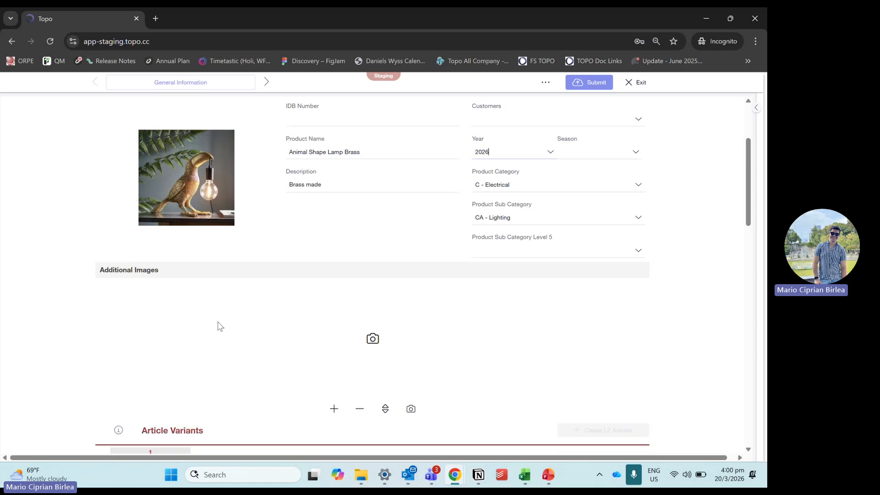
scroll(220, 321, "down", 3)
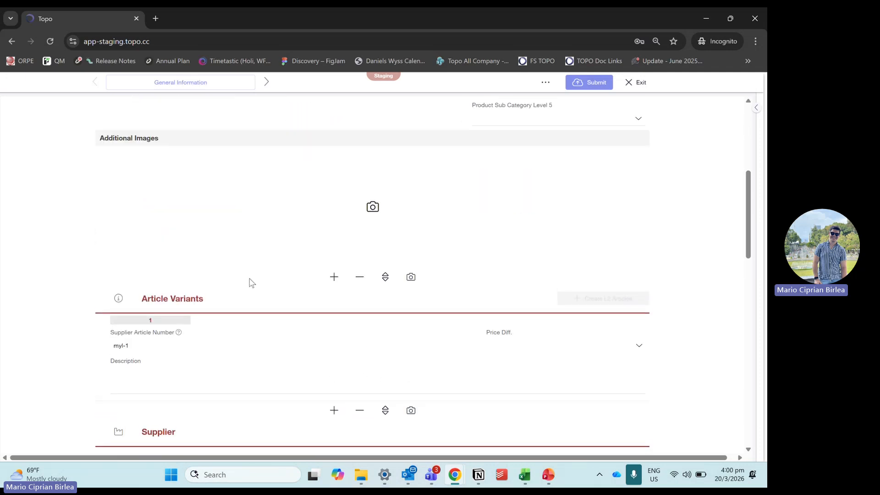
scroll(249, 281, "up", 3)
scroll(249, 280, "down", 3)
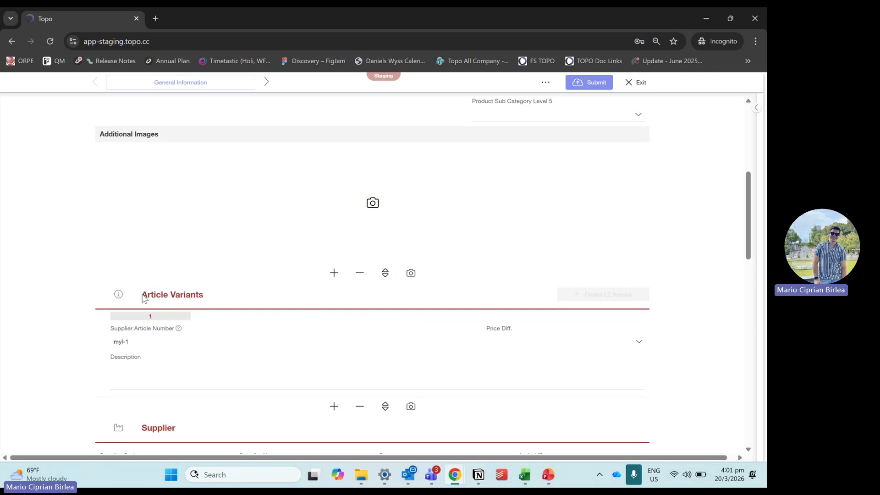
left_click(188, 364)
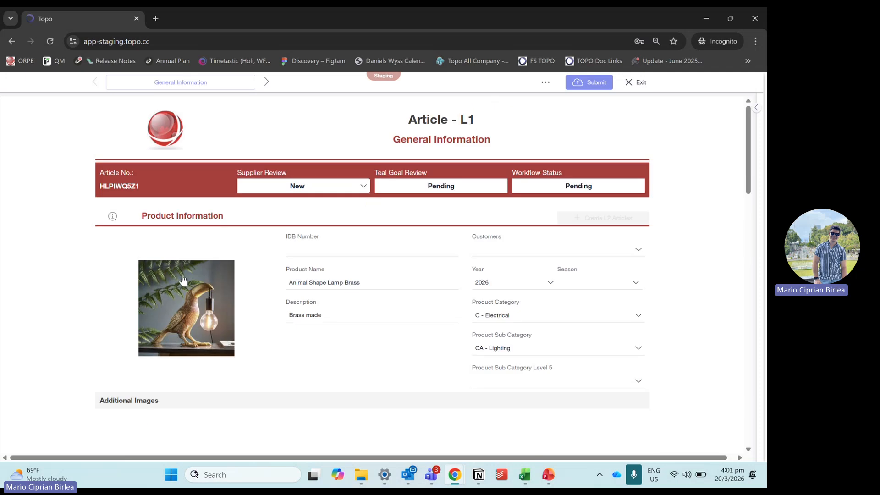
scroll(138, 300, "down", 8)
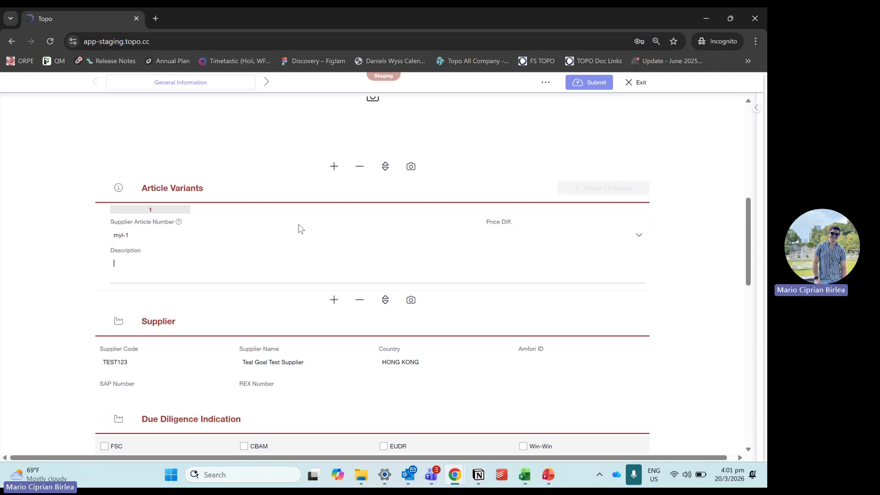
left_click(334, 300)
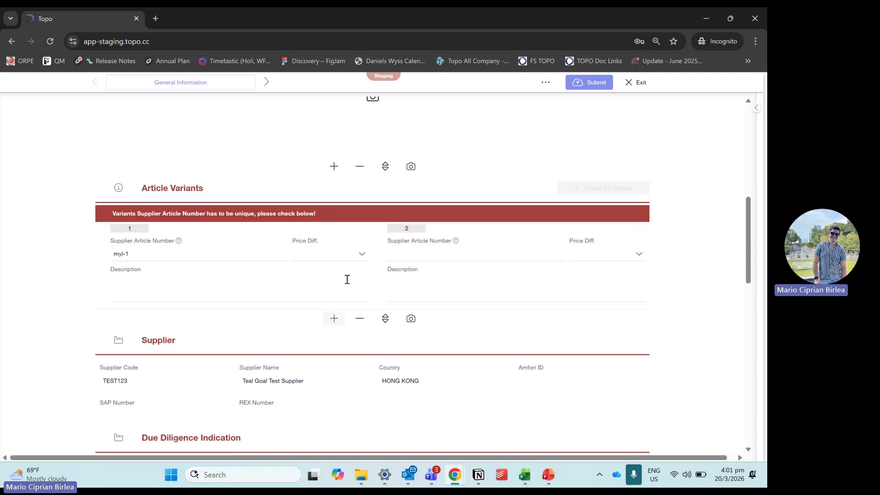
left_click(440, 255)
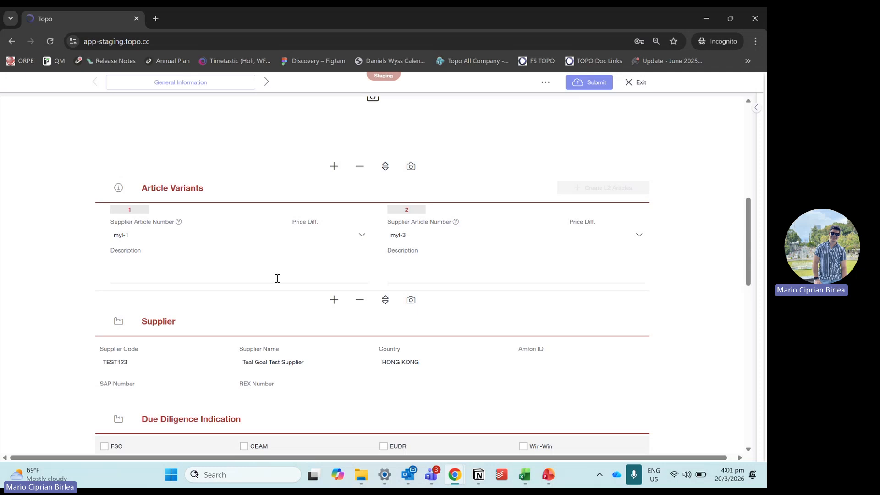
Step: Describe the first article variant as "Brass 30cm tall" and the second as "Brass 50cm tall"
left_click(248, 276)
type("Brass")
scroll(281, 264, "up", 6)
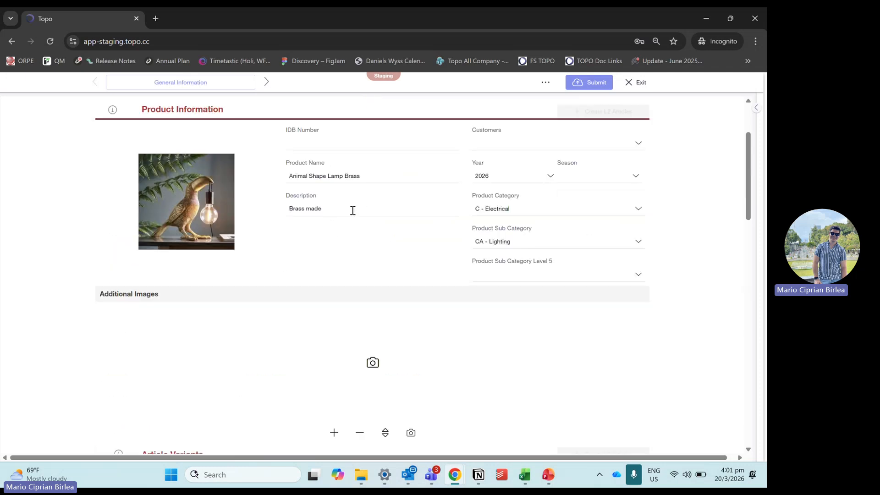
scroll(319, 218, "down", 4)
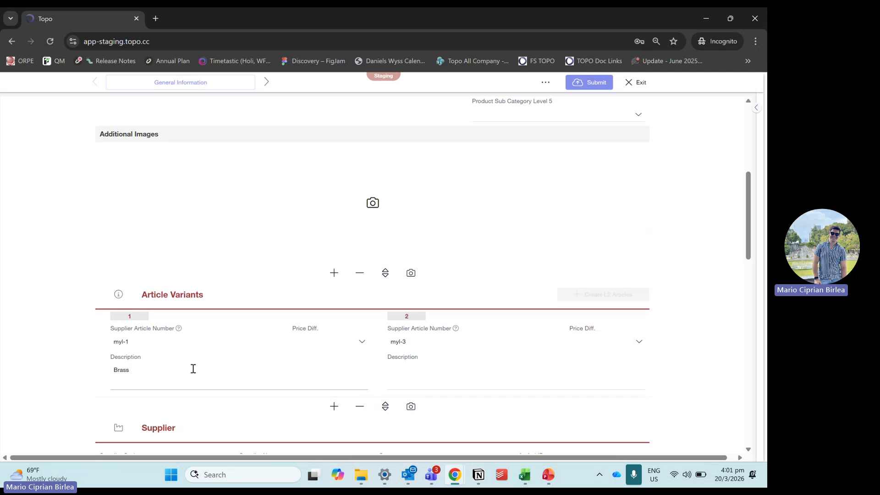
type("30cm")
left_click(424, 378)
type("b")
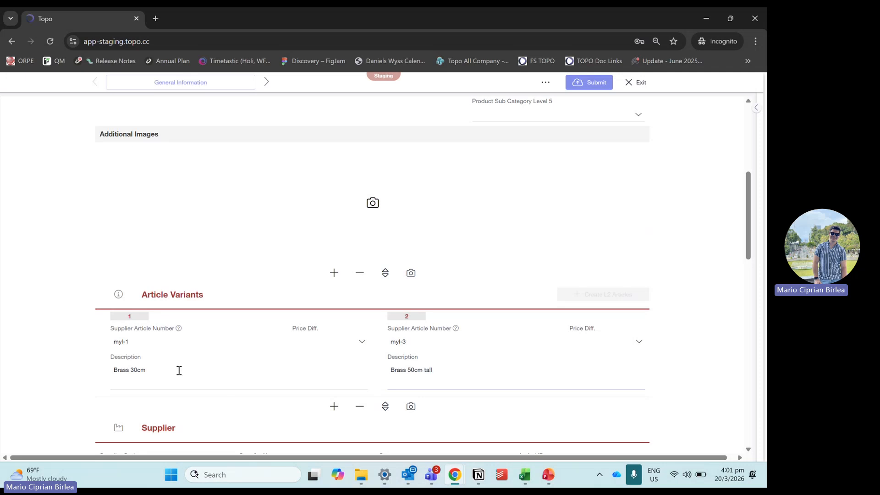
type("tall")
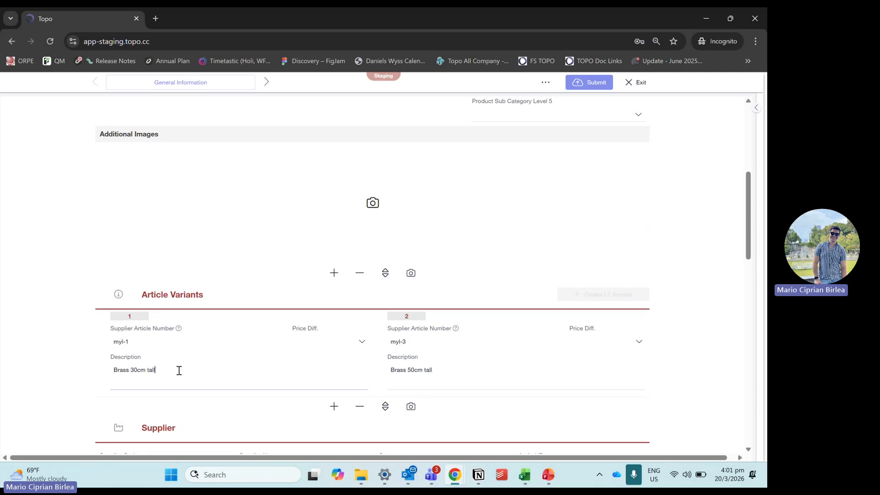
Step: Set the price difference to No for article variant myl-1 and Yes for variant myl-3
scroll(213, 335, "down", 3)
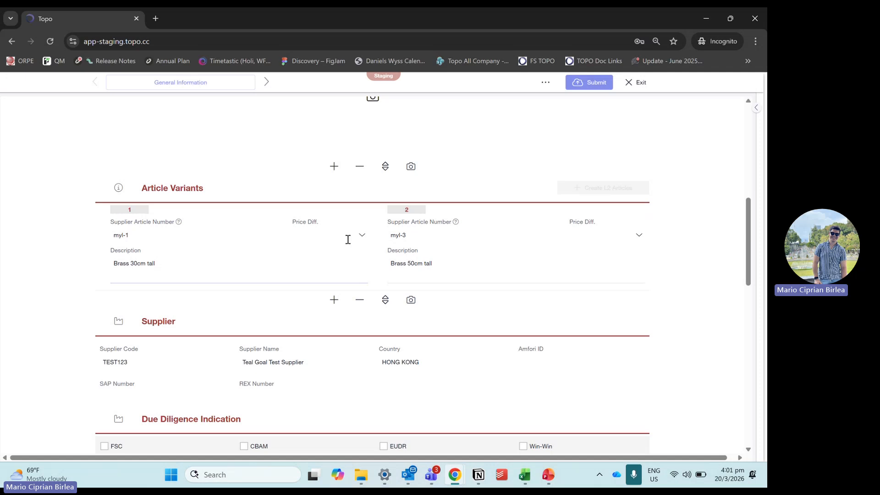
left_click(350, 232)
left_click(310, 259)
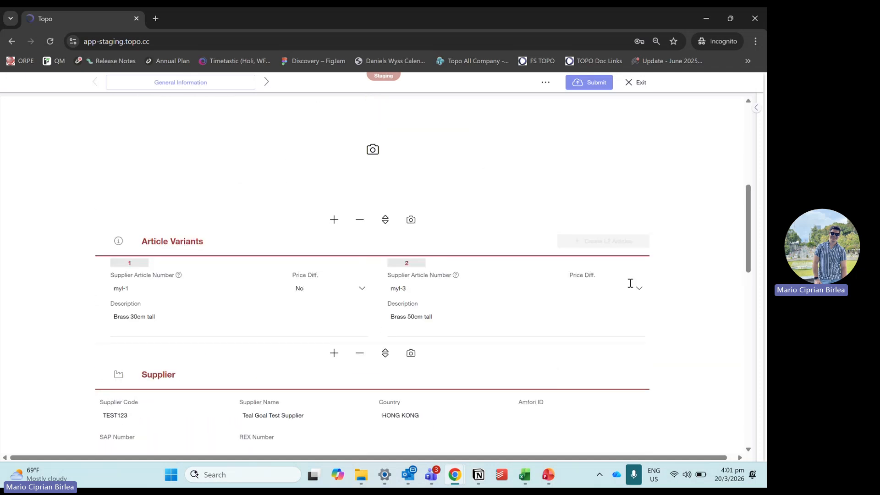
left_click(638, 295)
left_click(587, 300)
Step: Set the production lead time to 45 days in the MOQ & Step Pricing section
scroll(411, 276, "down", 3)
scroll(384, 216, "down", 3)
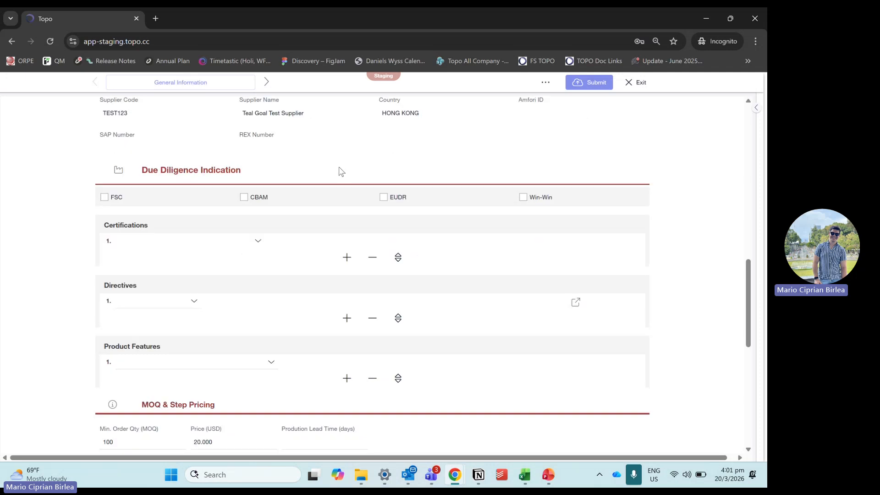
scroll(507, 208, "up", 10)
scroll(407, 249, "down", 8)
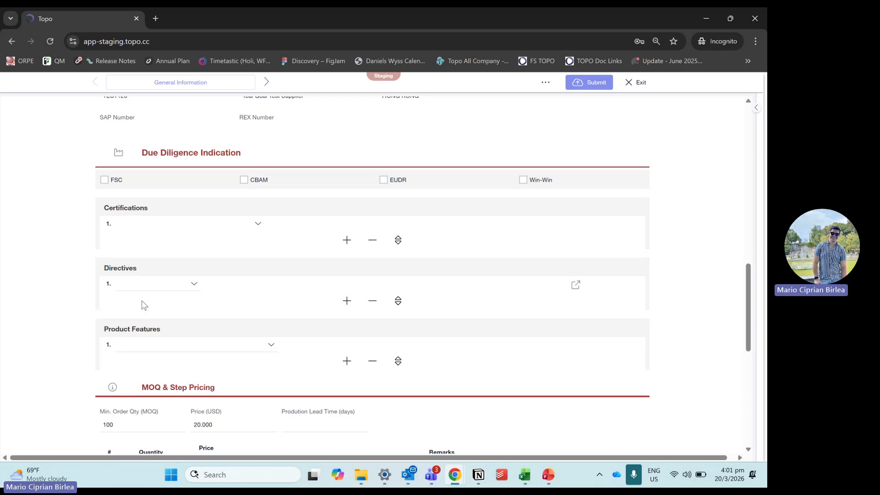
scroll(175, 304, "up", 8)
scroll(165, 226, "down", 10)
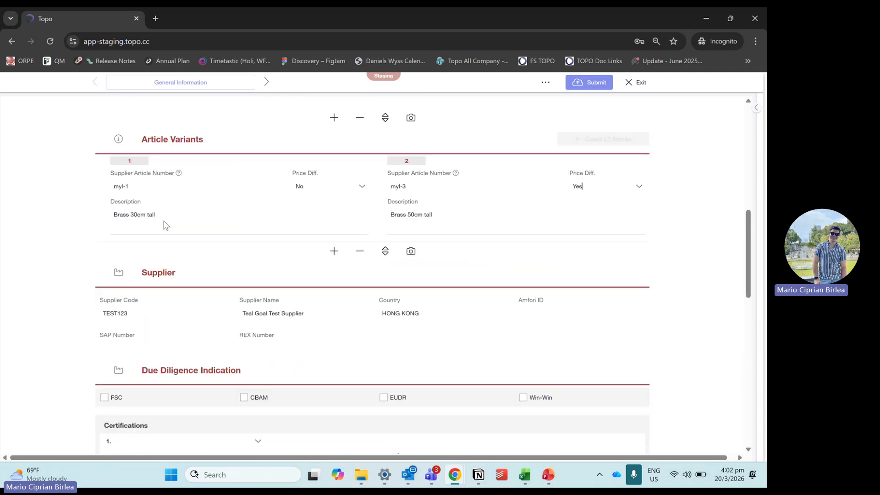
scroll(165, 239, "up", 1)
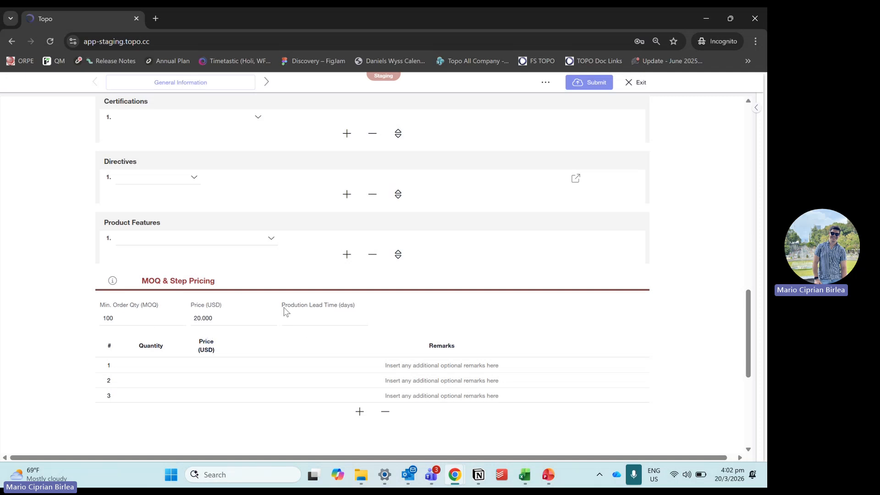
left_click(328, 320)
type("45")
Step: Fill in two step prices: quantity 1000 at 16.3 USD and quantity 5000 at 12 USD
left_click(160, 365)
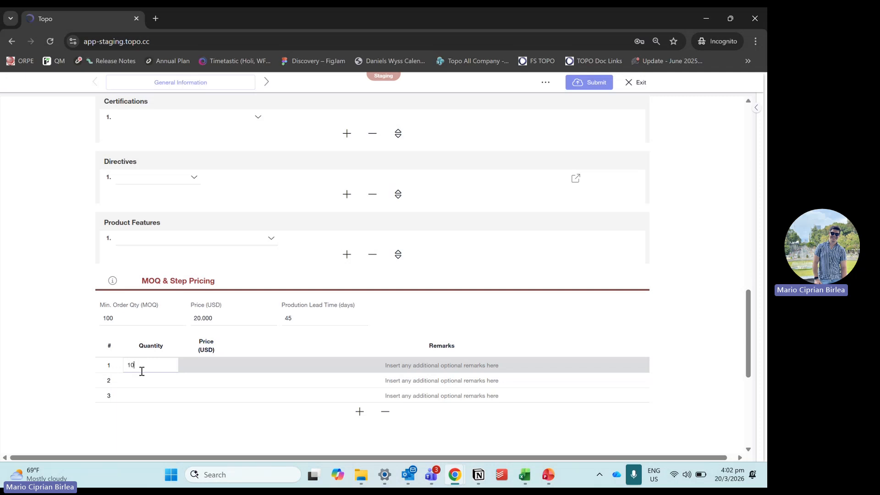
left_click(218, 369)
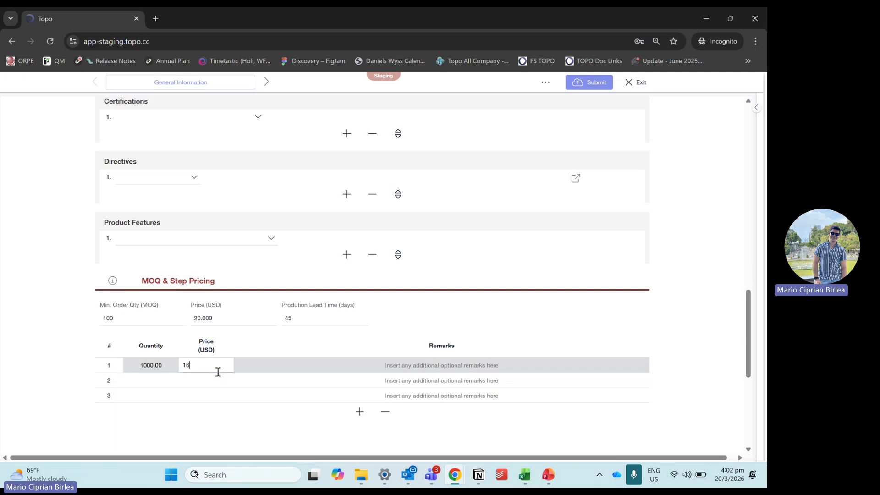
type("16.3")
key("Return")
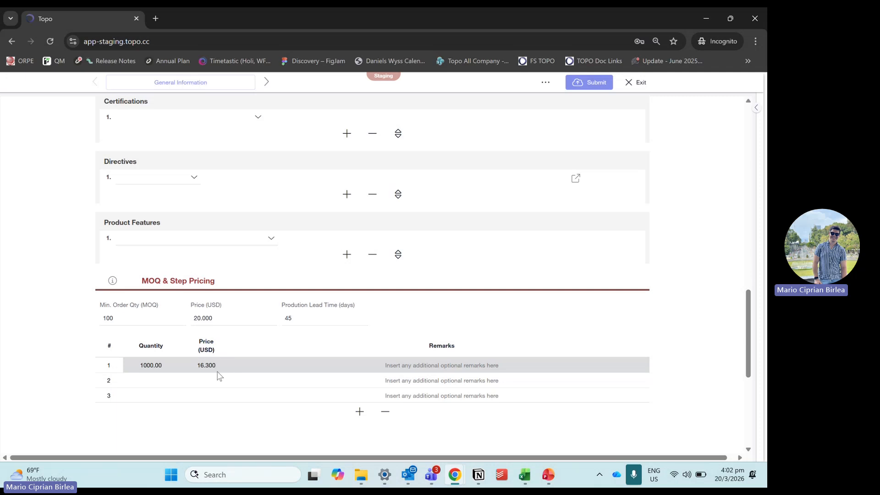
left_click(144, 382)
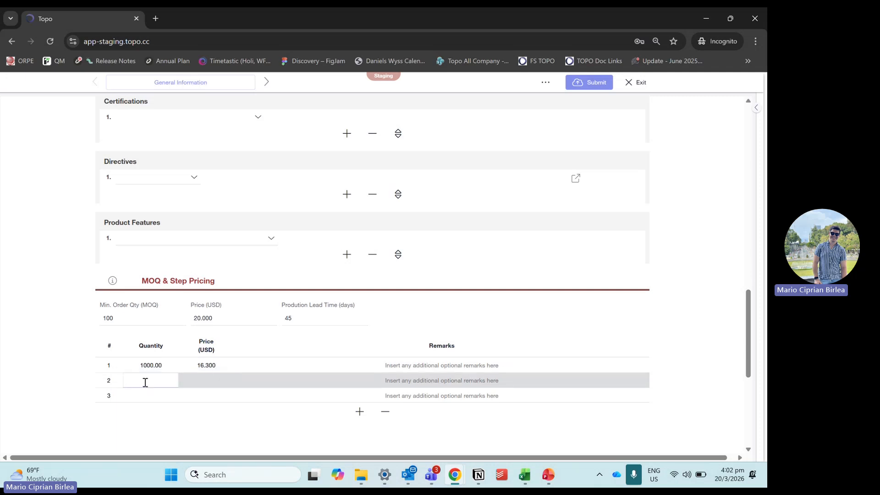
type("5000")
left_click(221, 380)
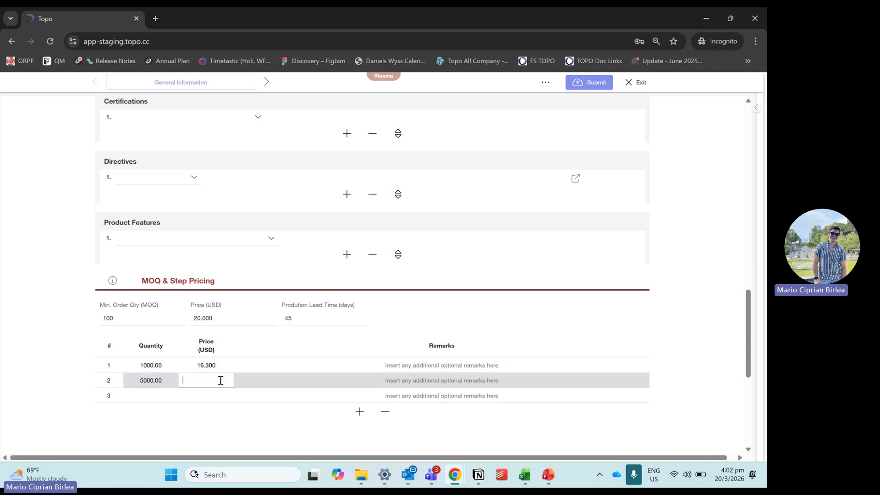
type("12.")
left_click(187, 433)
Step: Open the Logistics page of the Animal Shape Lamp Brass article
scroll(271, 368, "up", 5)
scroll(270, 368, "up", 10)
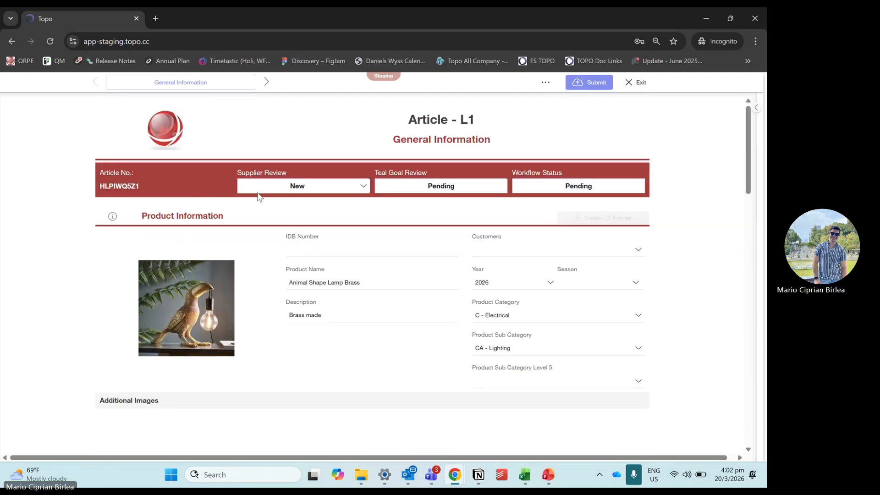
left_click(207, 83)
left_click(196, 114)
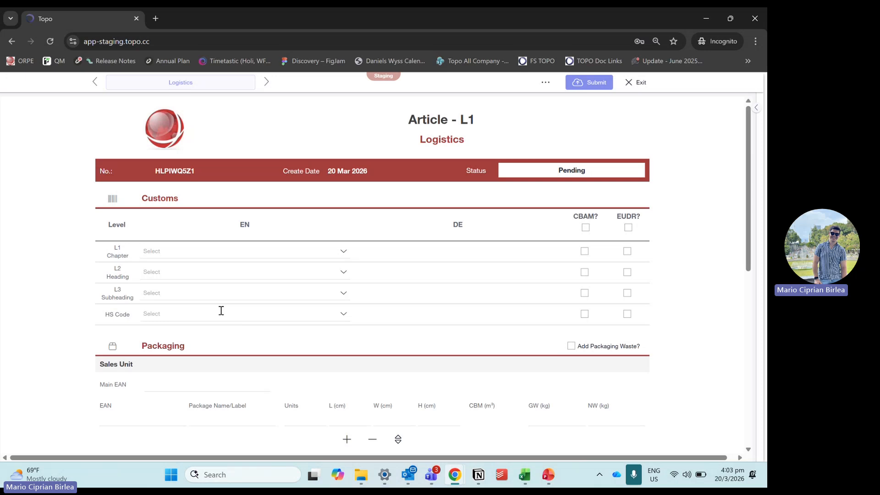
left_click(343, 251)
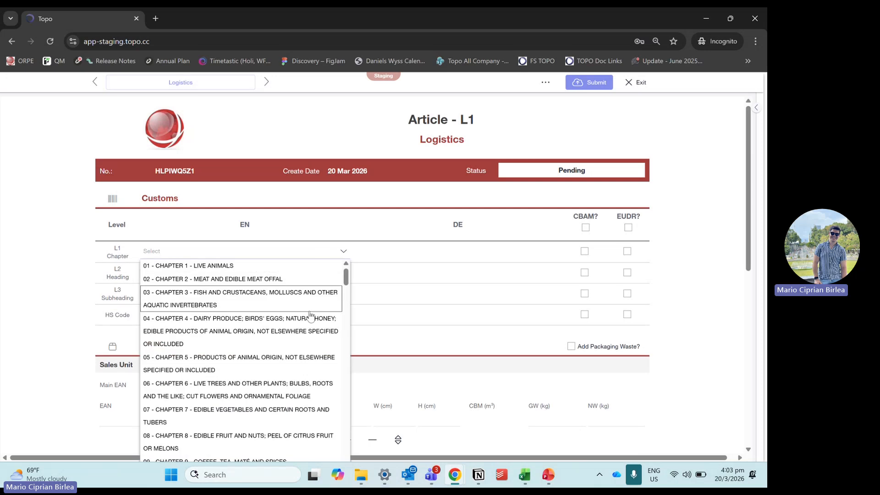
scroll(310, 316, "down", 20)
left_click(68, 237)
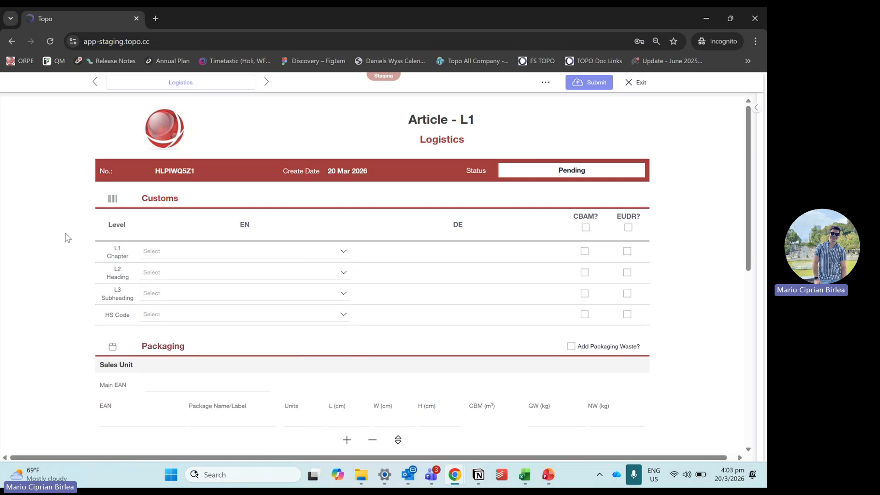
Step: Switch to the other browser window and copy HS code 9405 21 90 from the Zigzag floor lamp article's Logistics page
left_click(706, 18)
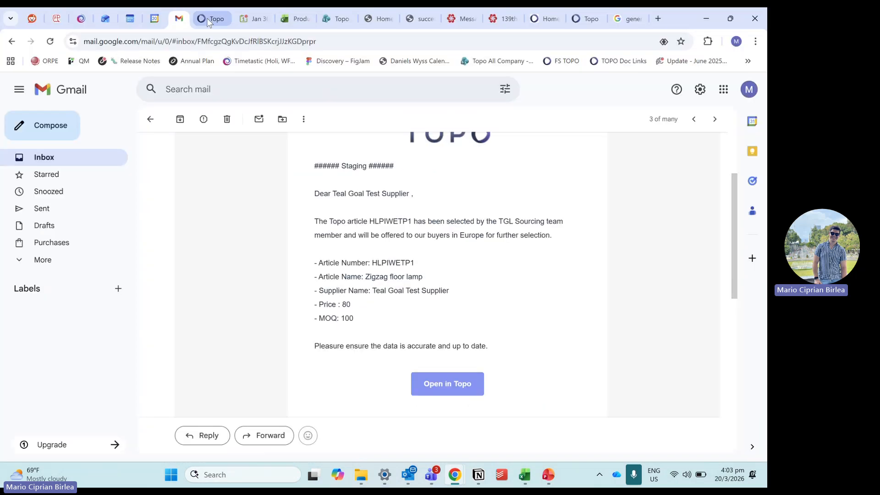
left_click(208, 18)
left_click_drag(175, 384, 125, 383)
key("ctrl+c")
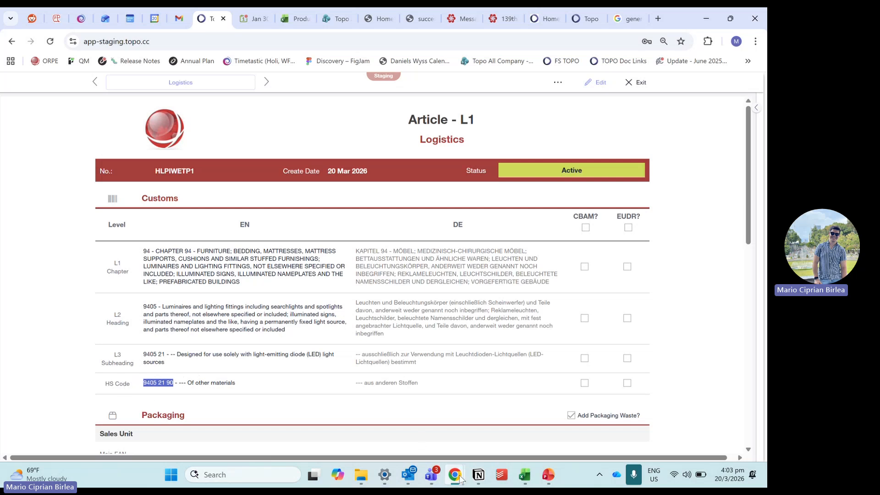
Step: Return to the brass lamp's Logistics page and set its HS Code to "9405 21 90 - --- Of other materials"
mouse_move(456, 474)
left_click(511, 417)
left_click(222, 316)
key("ctrl+v")
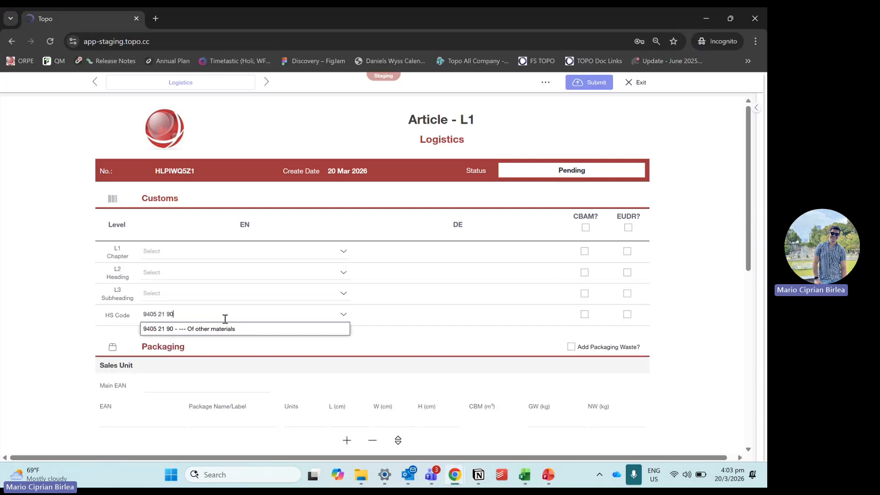
left_click(235, 332)
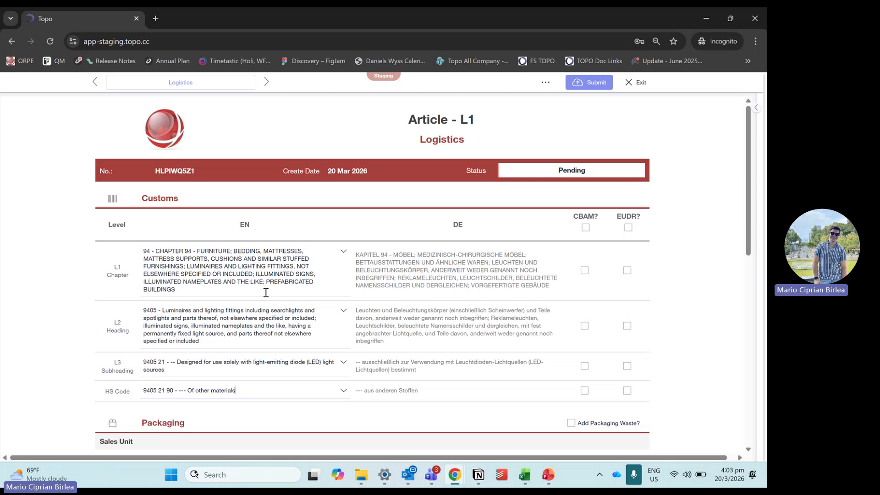
scroll(301, 283, "down", 1)
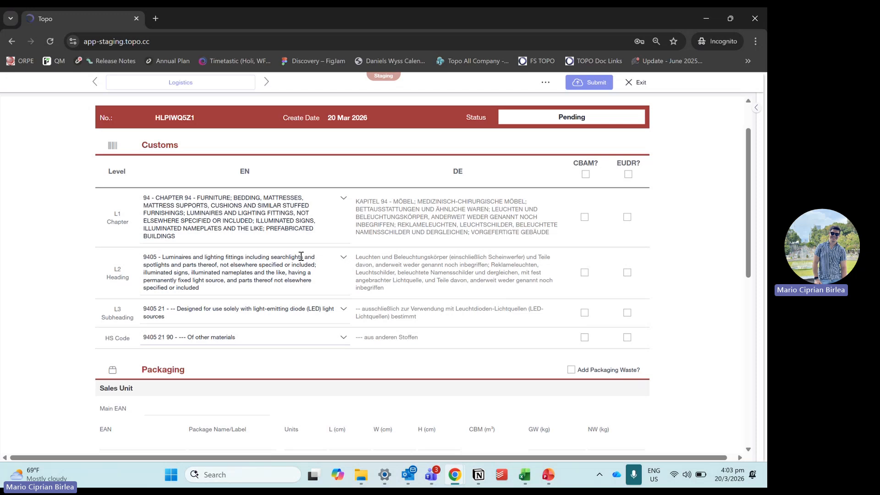
left_click(343, 257)
left_click(225, 262)
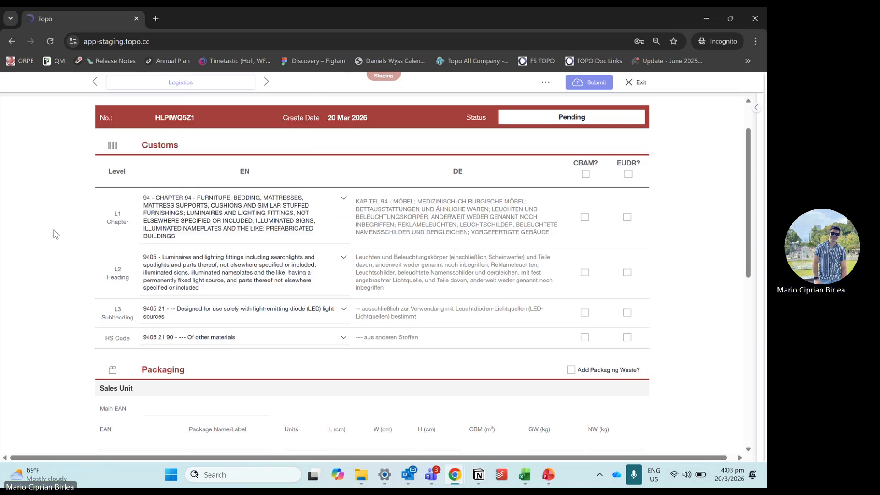
Step: Enable Add Packaging Waste for the article's packaging
scroll(69, 248, "down", 3)
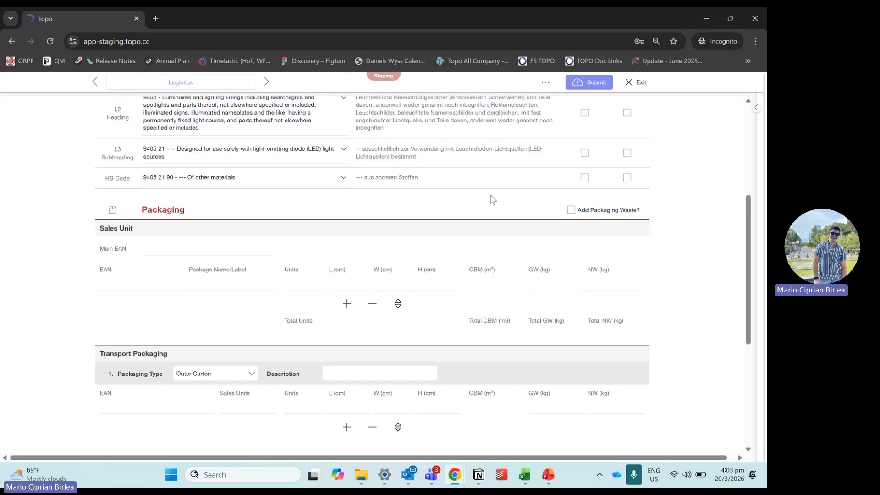
double_click(187, 213)
left_click(571, 211)
Step: Fill in the sales unit row with EAN 88888888, package name "Product Box" and 1 unit
left_click(196, 255)
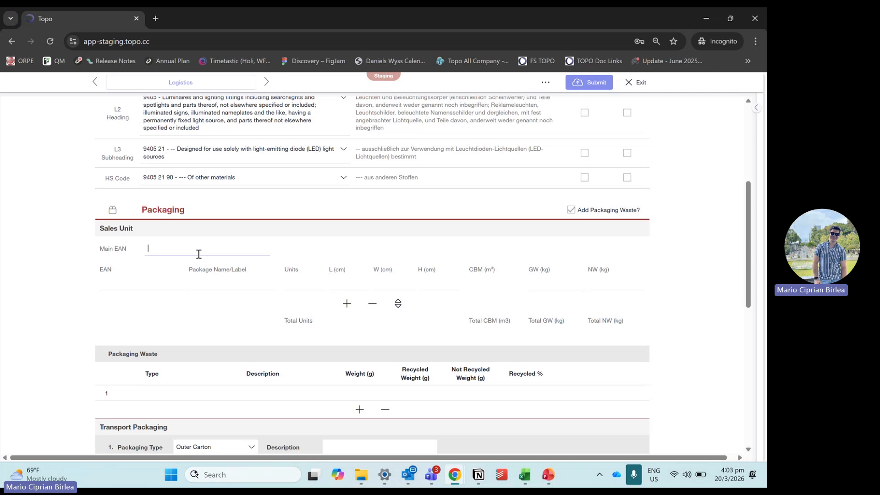
left_click(175, 281)
left_click(97, 233)
left_click(138, 279)
type("88888888")
left_click(224, 285)
type("Product Box")
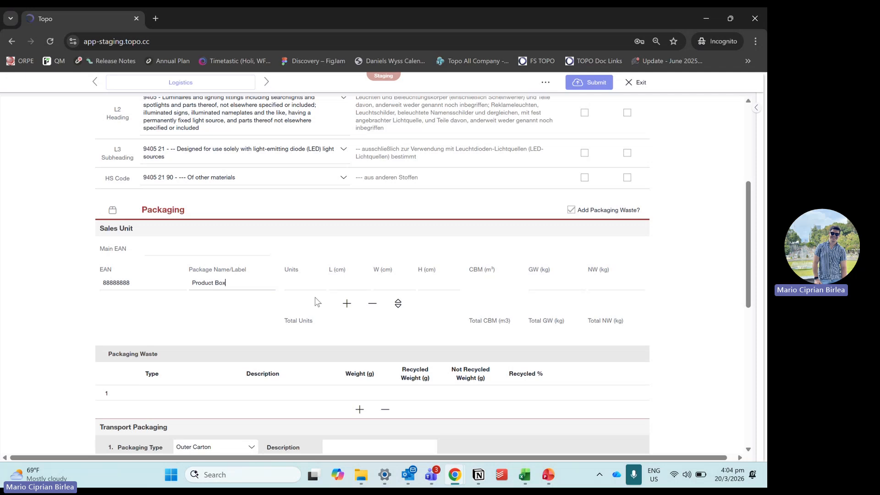
left_click(303, 278)
type("1")
left_click(302, 303)
Step: Set the Product Box dimensions to 10 cm length, 20 cm width and 30 cm height
left_click(342, 281)
scroll(365, 275, "down", 1)
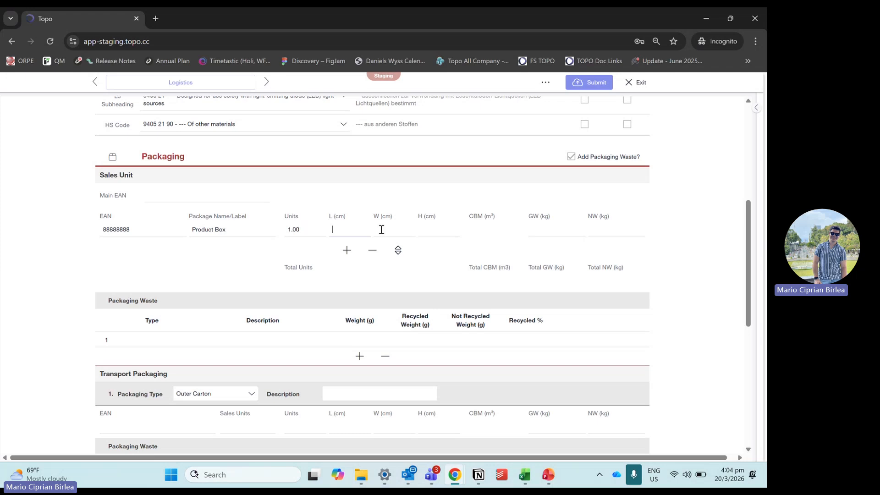
type("10")
left_click(381, 229)
type("20")
left_click(446, 229)
type("30")
left_click(461, 251)
Step: Set the Product Box gross weight to 0.85 kg and net weight to 0.8 kg
left_click(553, 231)
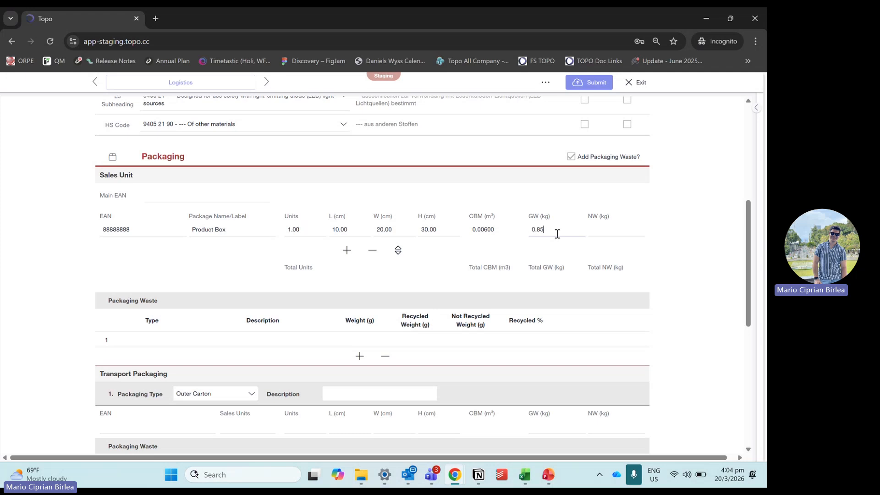
left_click(598, 247)
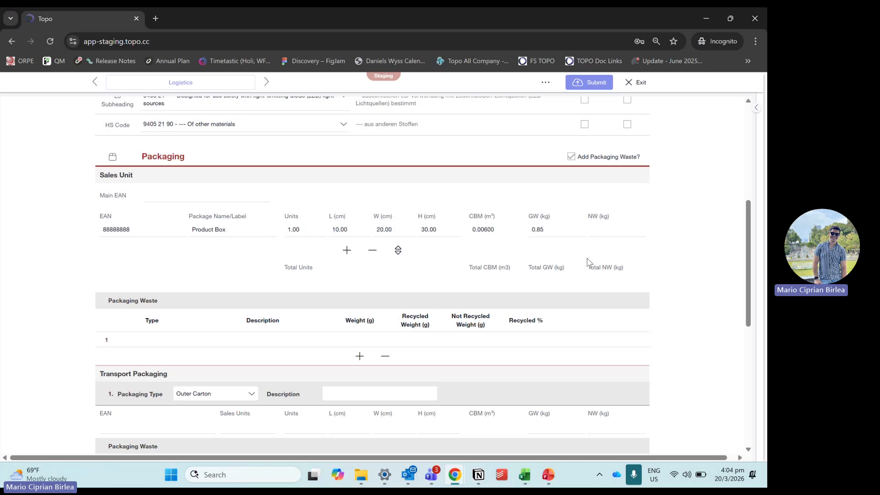
left_click(607, 233)
type("0.8")
left_click(670, 258)
Step: Describe the sales unit's first packaging waste entry as "Non laminated carboard"
scroll(377, 259, "down", 1)
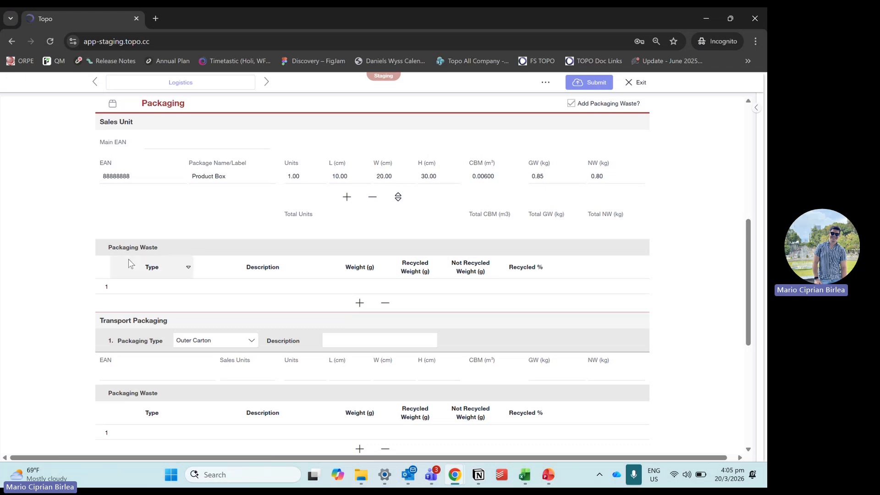
left_click(169, 286)
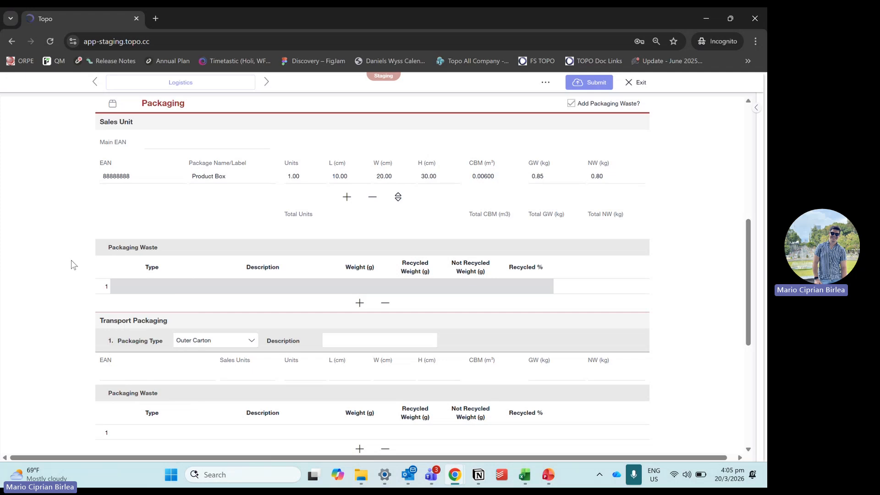
left_click(234, 284)
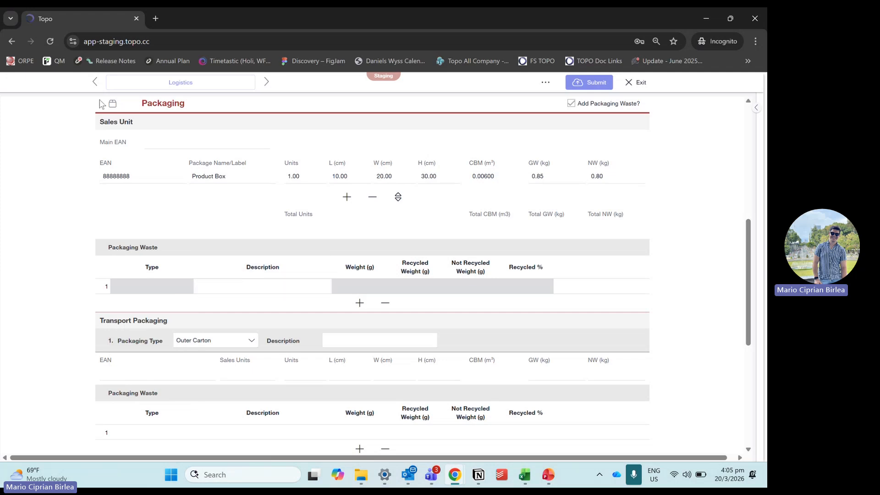
left_click(248, 283)
scroll(174, 287, "down", 1)
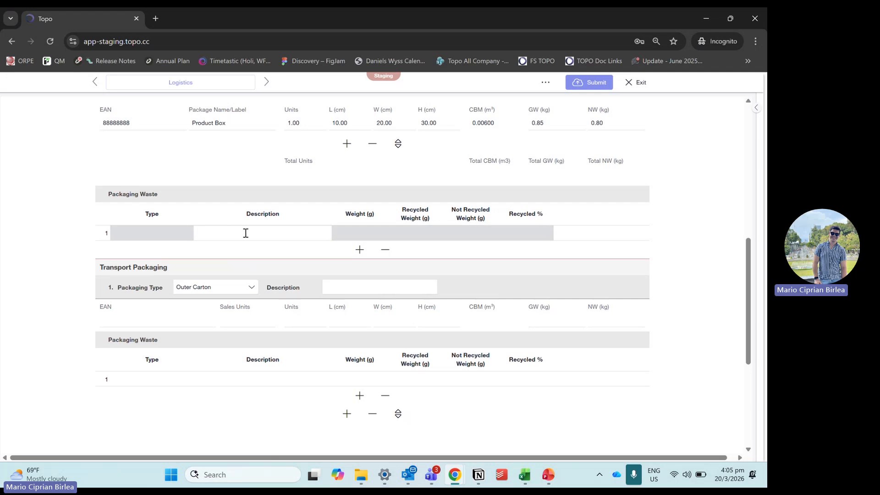
type("on lamited carboard")
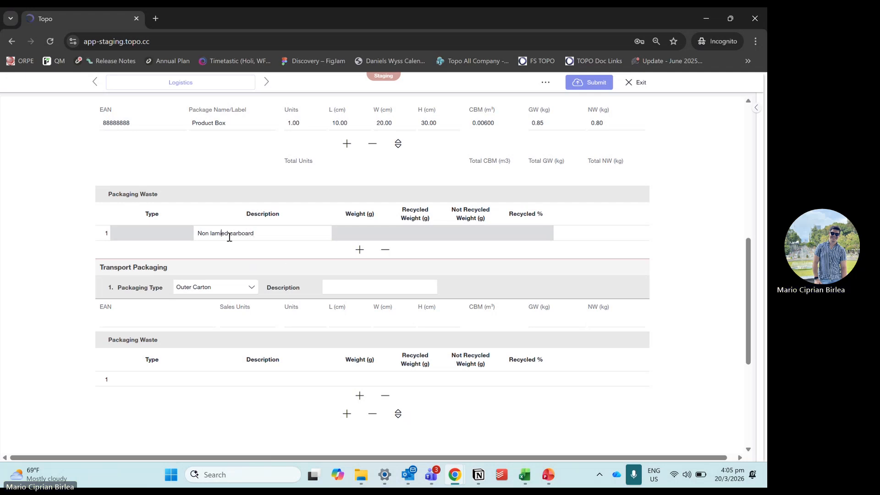
type("nat")
Step: Set the weight of the sales unit's first packaging waste entry to 150 g
left_click(370, 234)
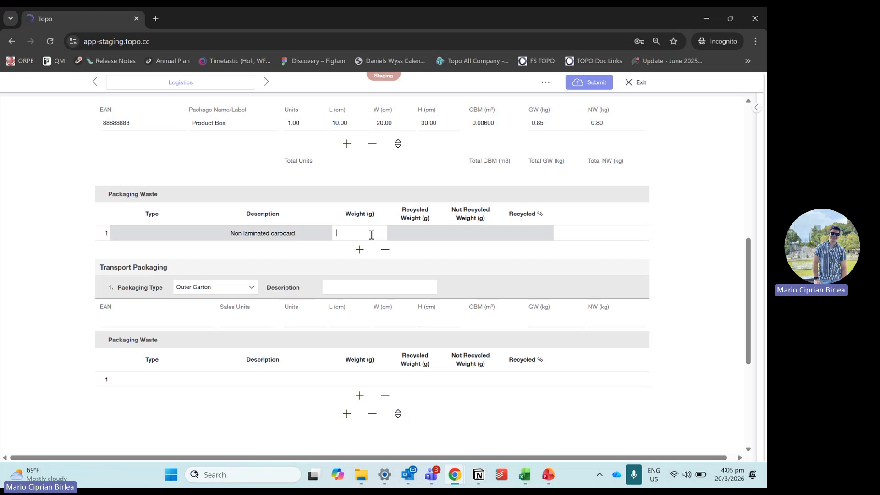
scroll(372, 204, "up", 1)
scroll(372, 204, "up", 1)
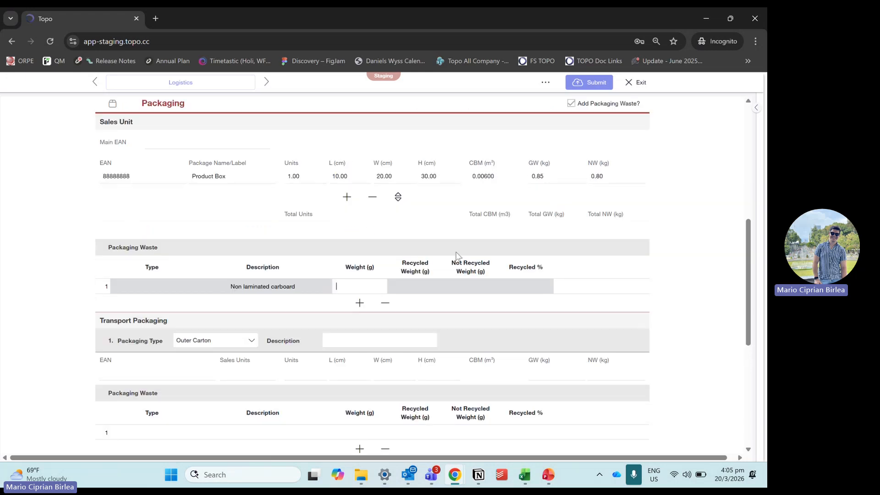
left_click(660, 299)
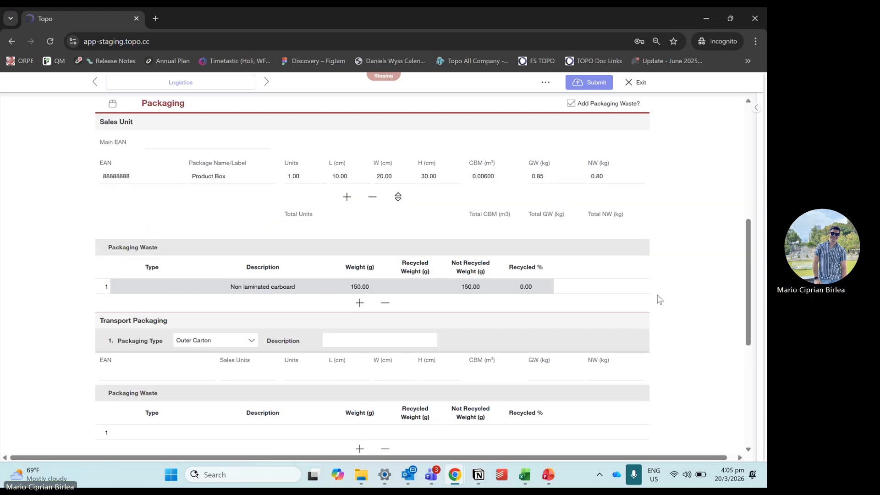
Step: Set the recycled weight of the sales unit's first packaging waste entry to 50 g
left_click(414, 288)
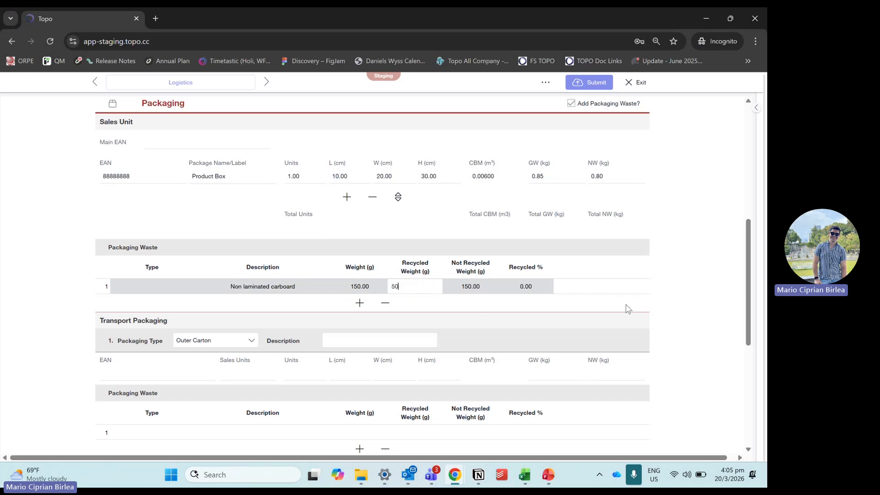
left_click(530, 298)
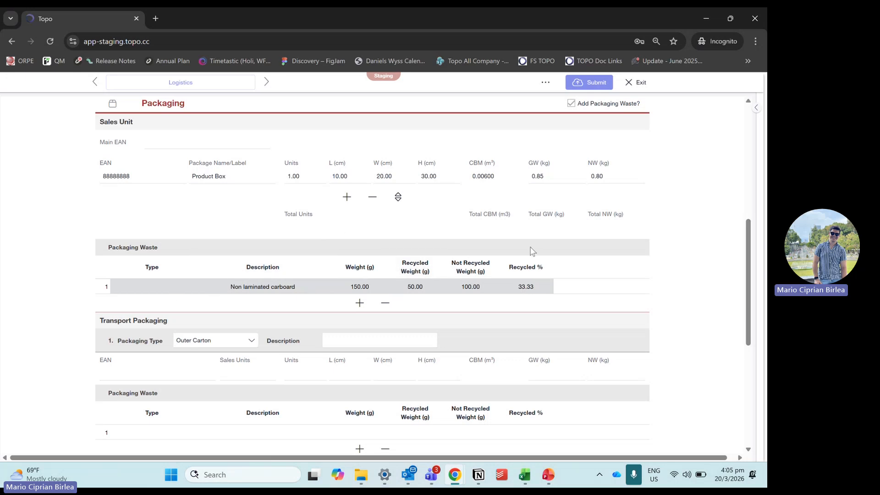
scroll(576, 213, "up", 2)
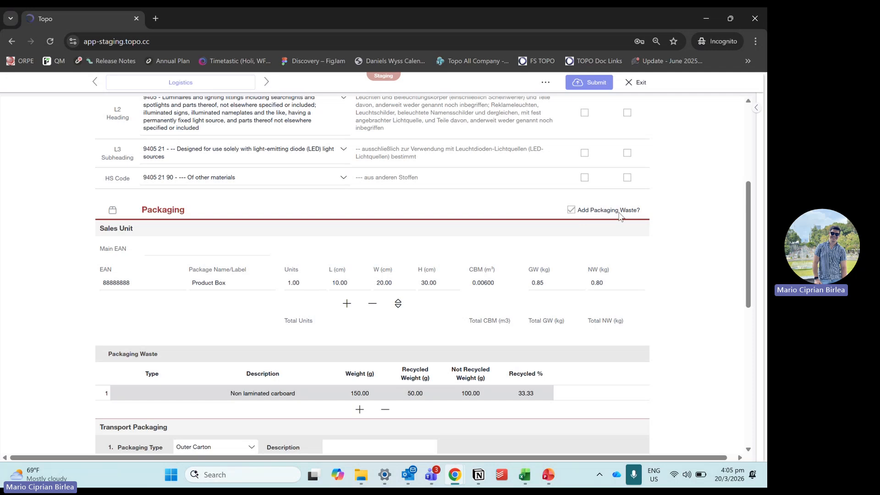
Step: Add a second packaging waste entry to the sales unit, described as "Plastic", weighing 10 g with 5 g recycled
scroll(504, 238, "down", 1)
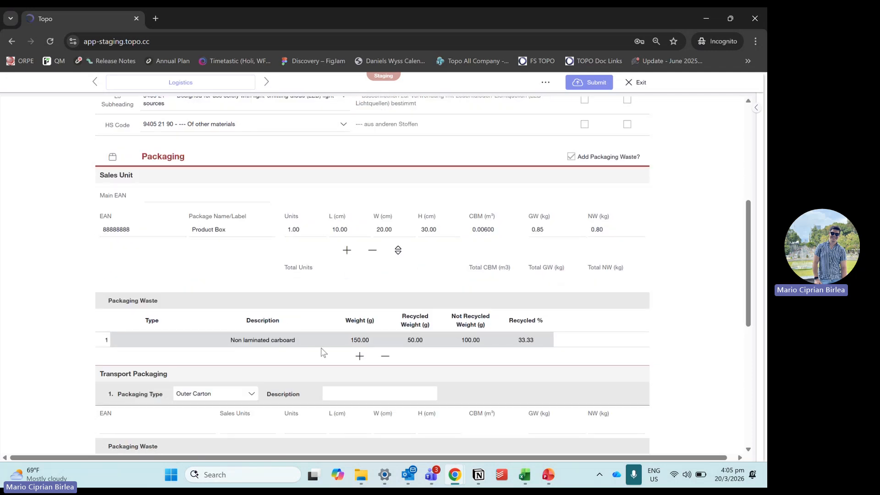
left_click(359, 357)
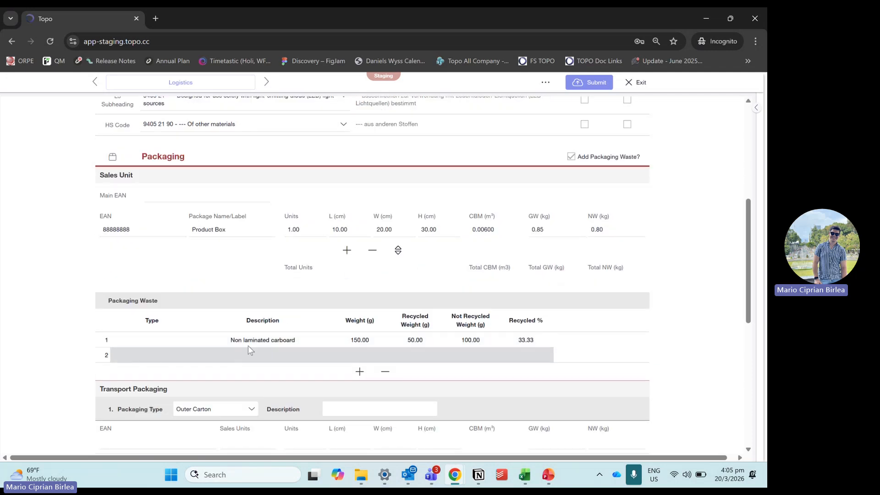
left_click(170, 357)
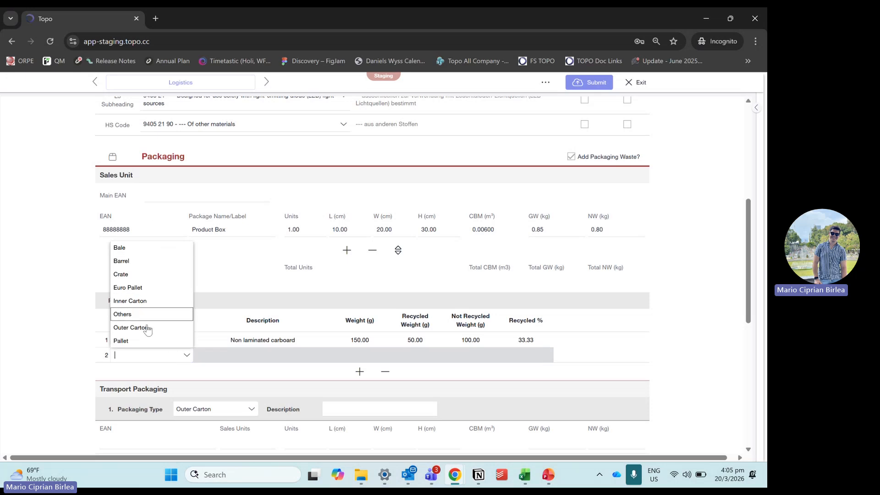
left_click(241, 356)
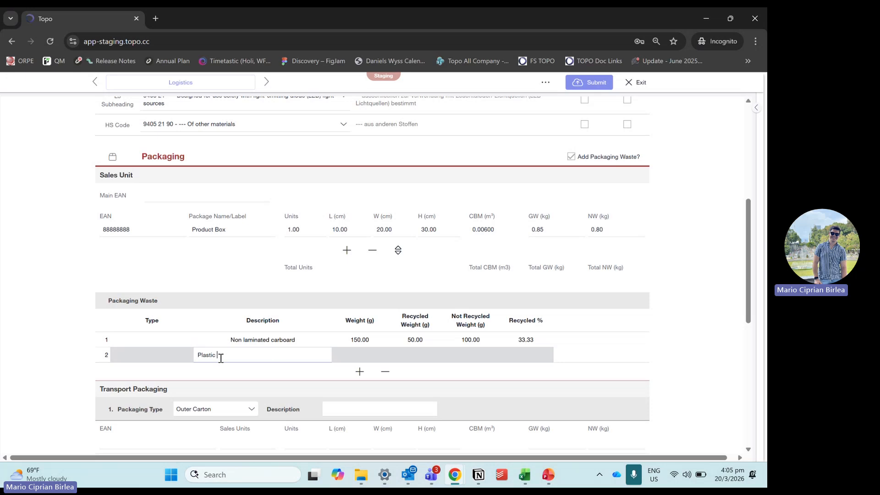
double_click(203, 360)
left_click(377, 353)
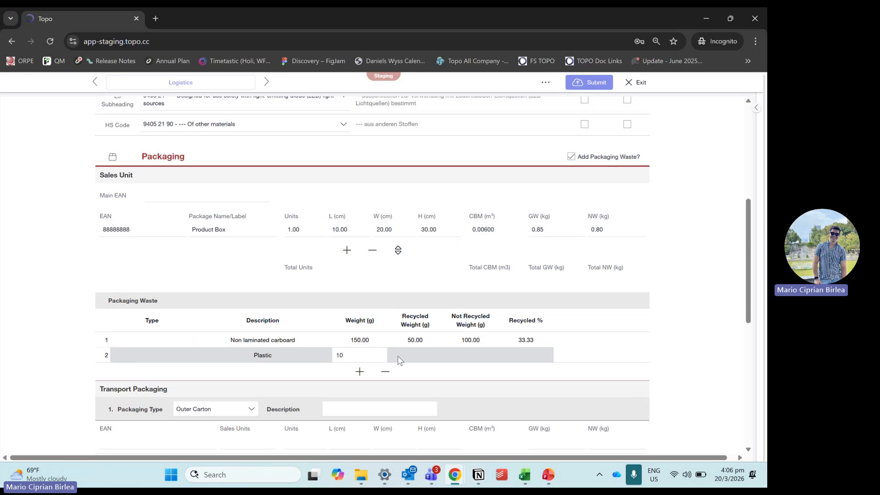
left_click(430, 357)
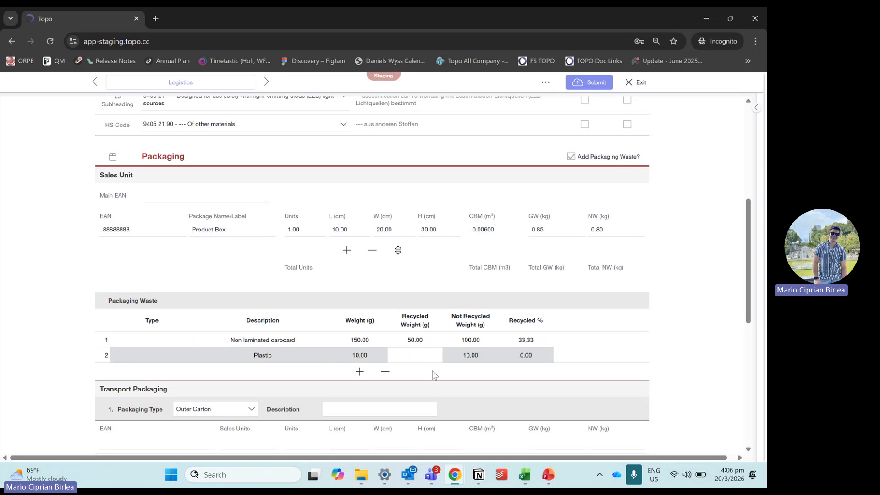
type("5")
left_click(667, 350)
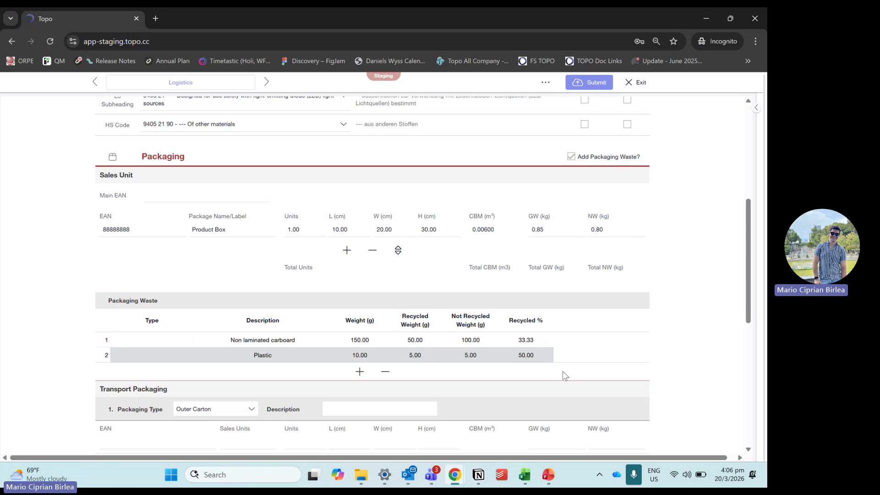
Step: Add a second sales unit package with EAN 777777, labelled "Display Box", with 2 units
scroll(403, 357, "down", 2)
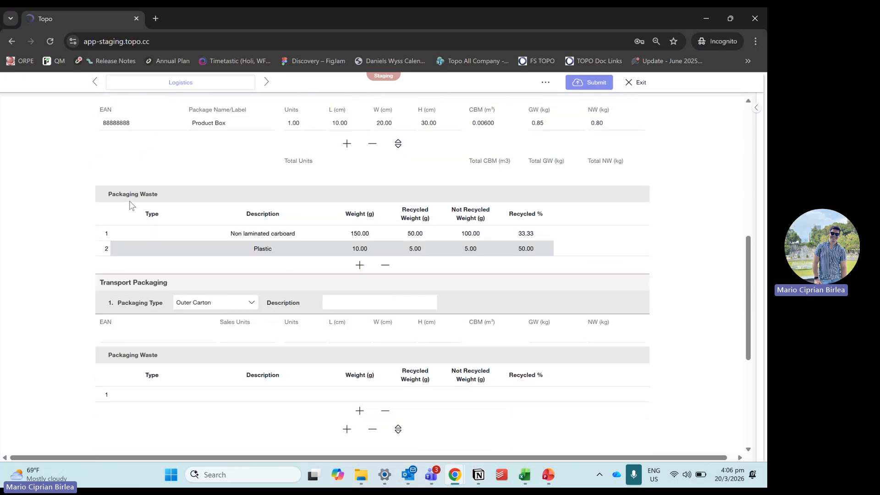
scroll(87, 243, "up", 1)
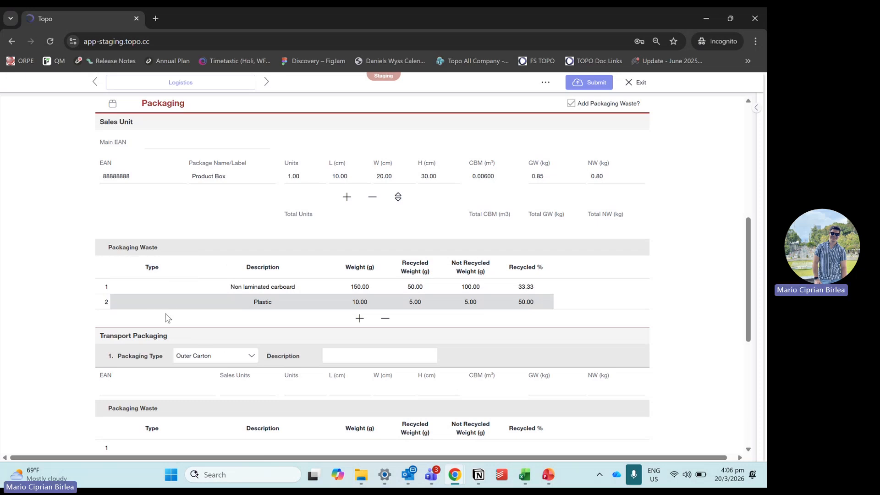
left_click(347, 197)
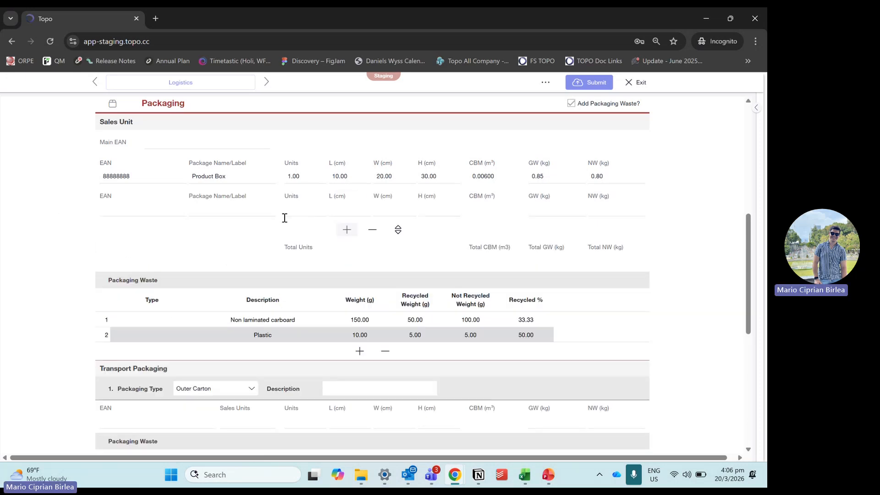
left_click(219, 213)
left_click(294, 215)
left_click(126, 212)
type("777777")
Step: Set the Display Box dimensions to 20 cm length, 40 cm width and 60 cm height
left_click(399, 210)
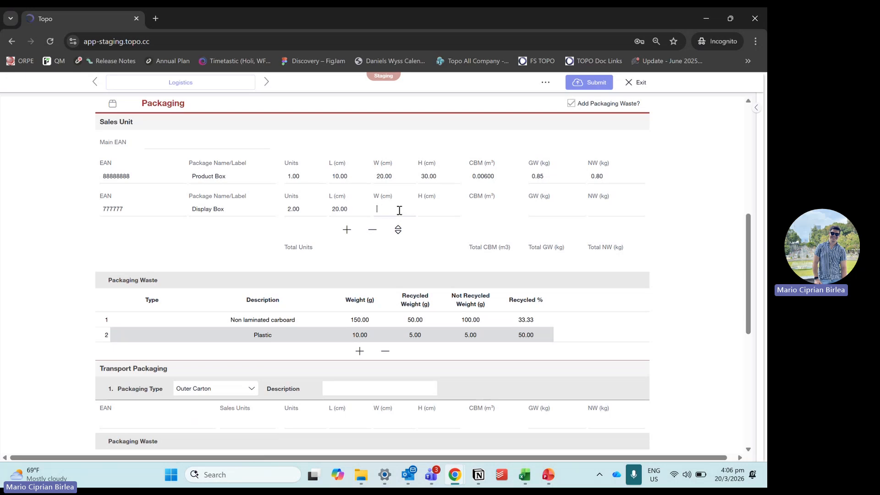
left_click(441, 209)
type("60")
left_click(534, 207)
Step: Delete the Display Box package from the sales unit
scroll(175, 365, "down", 1)
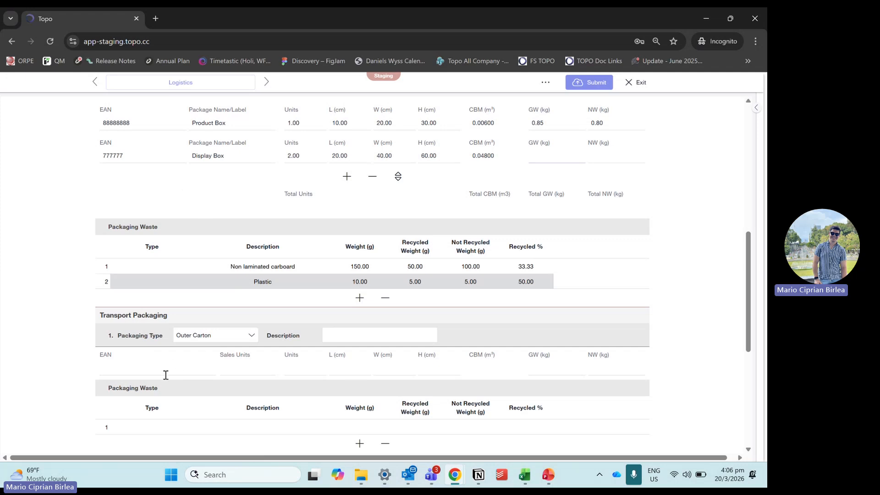
scroll(224, 247, "up", 1)
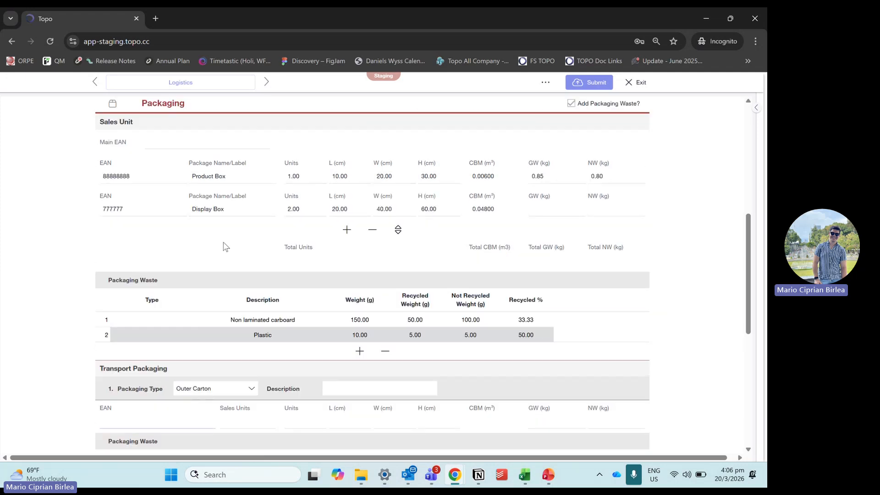
scroll(229, 208, "down", 1)
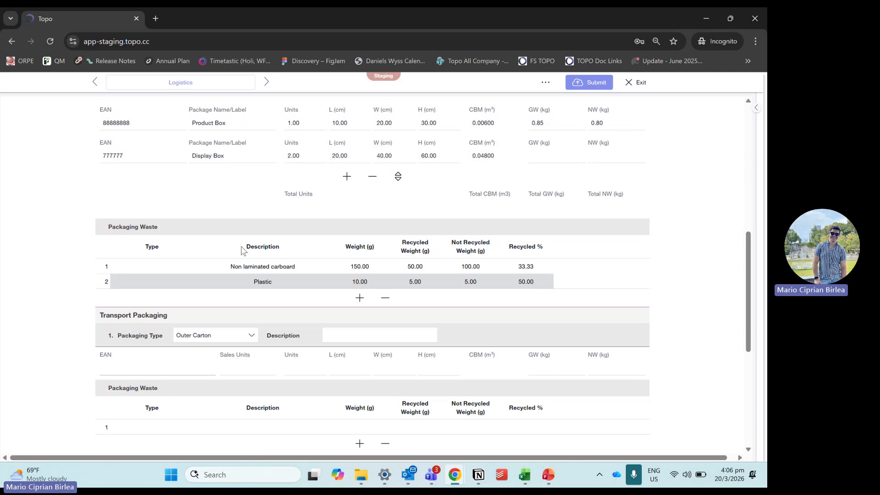
scroll(247, 163, "up", 1)
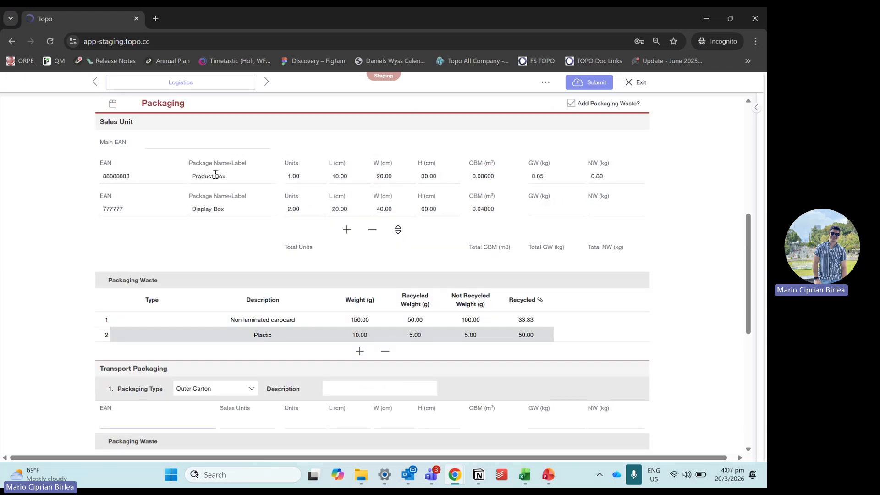
left_click(372, 229)
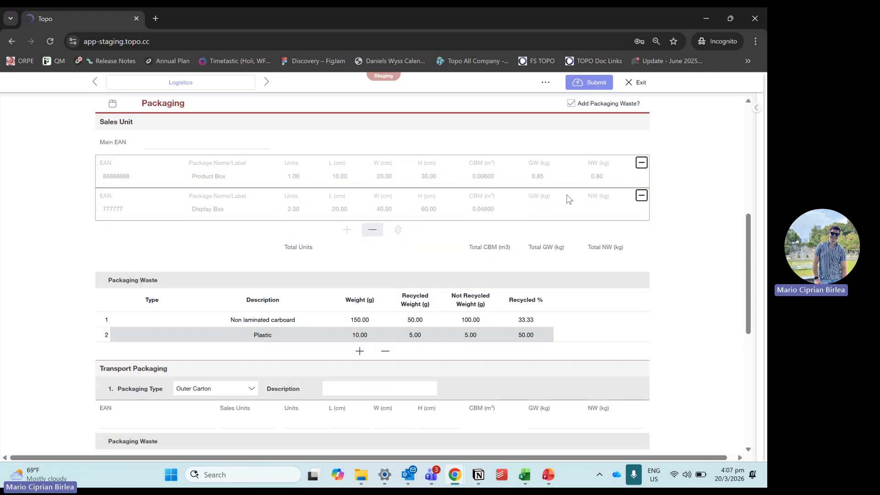
left_click(641, 195)
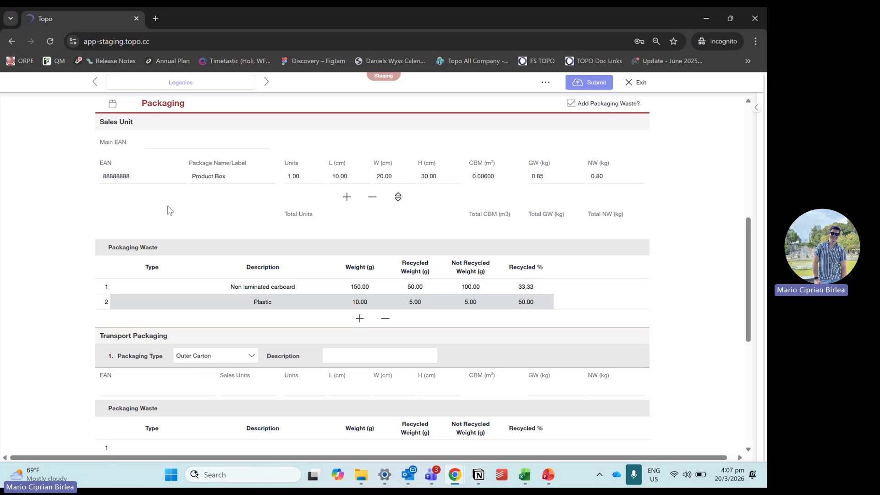
Step: Set the Outer Carton's EAN to 70000000 and its sales units to 10 in the transport packaging
scroll(176, 336, "down", 1)
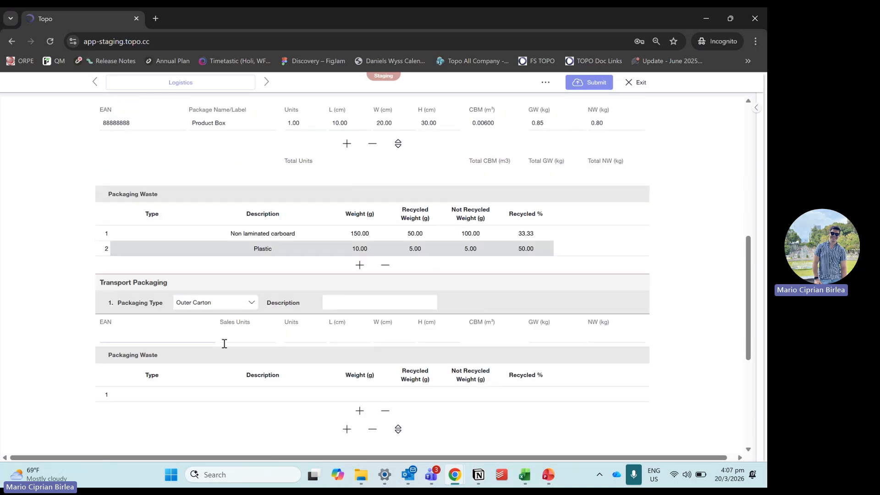
left_click(215, 333)
type("70000000")
left_click(248, 341)
left_click(174, 411)
scroll(172, 298, "up", 1)
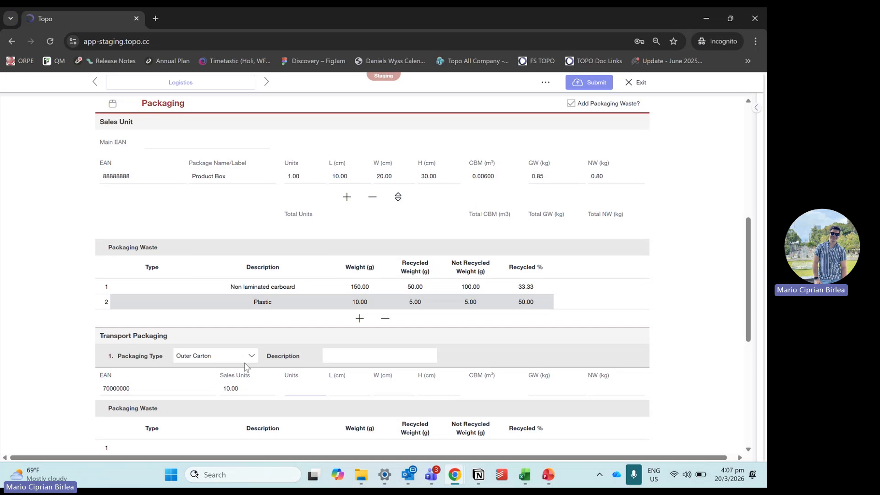
Step: Set the Outer Carton dimensions to 100 cm length, 200 cm width and 300 cm height
left_click(333, 389)
left_click_drag(314, 394, 248, 388)
key("BackSpace")
left_click(344, 392)
left_click(224, 389)
key("Tab")
key("Tab")
left_click(324, 308)
key("Tab")
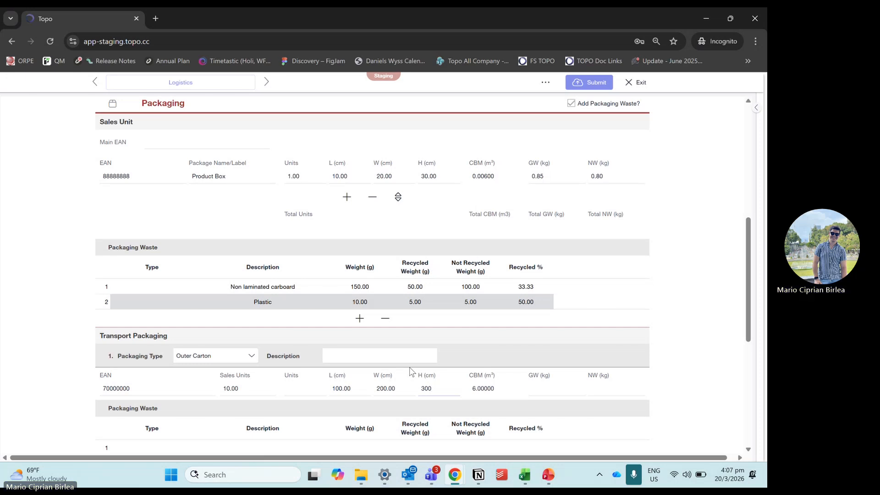
left_click(480, 396)
Step: Set the Outer Carton's gross weight to 8.5 kg and net weight to 8 kg
left_click(534, 391)
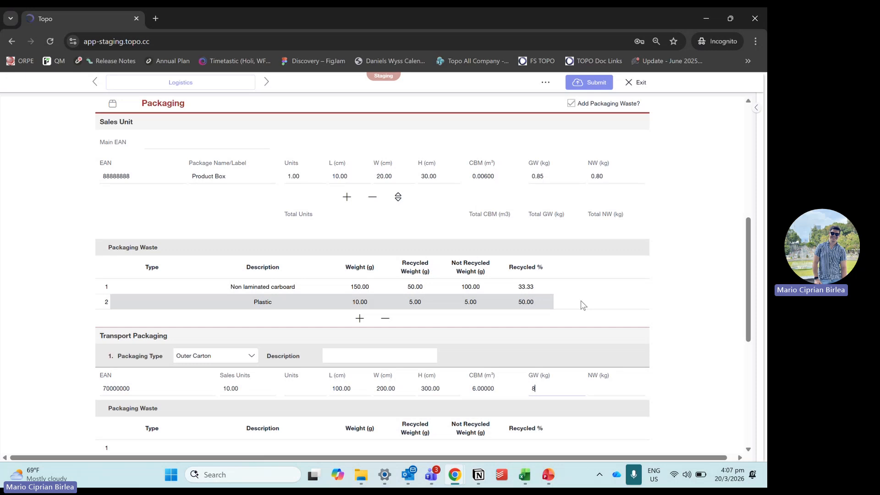
key("Tab")
left_click(714, 363)
Step: Set the type of the transport packaging's first packaging waste entry to Glass
scroll(547, 347, "down", 3)
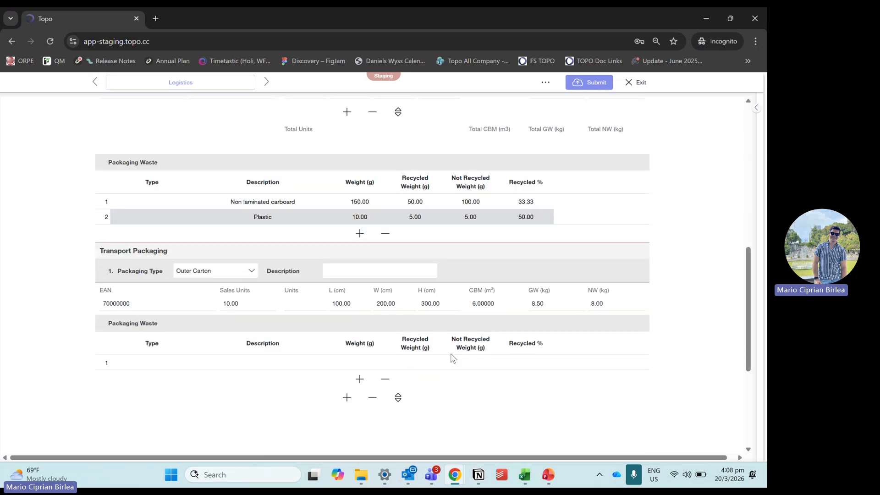
left_click(187, 341)
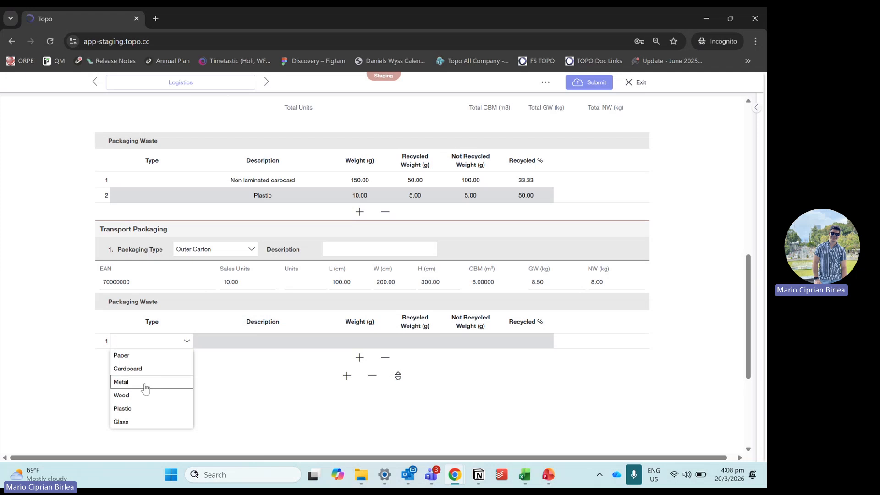
left_click(137, 422)
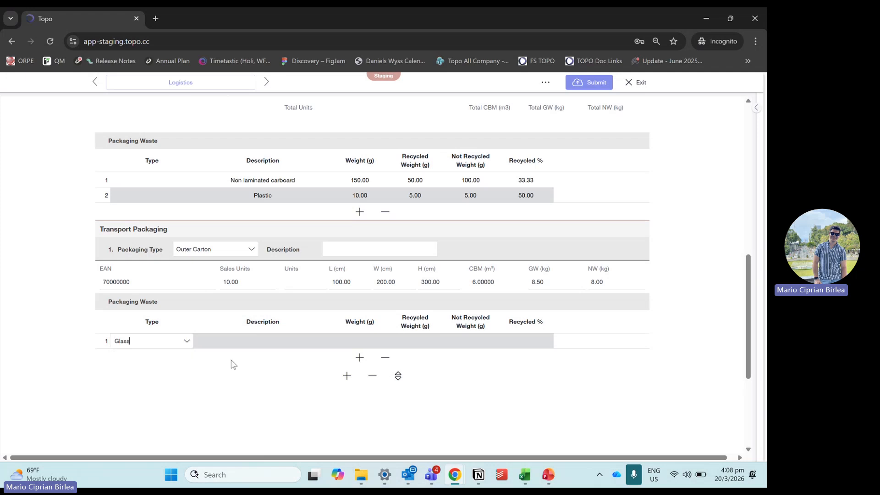
left_click(257, 341)
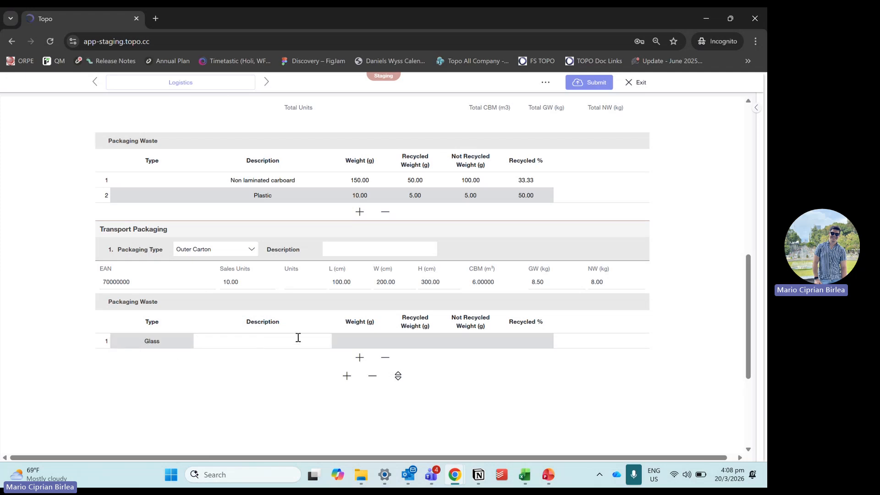
Step: Change the transport packaging's first waste entry to type Plastic and describe it as "Plastic"
left_click(181, 342)
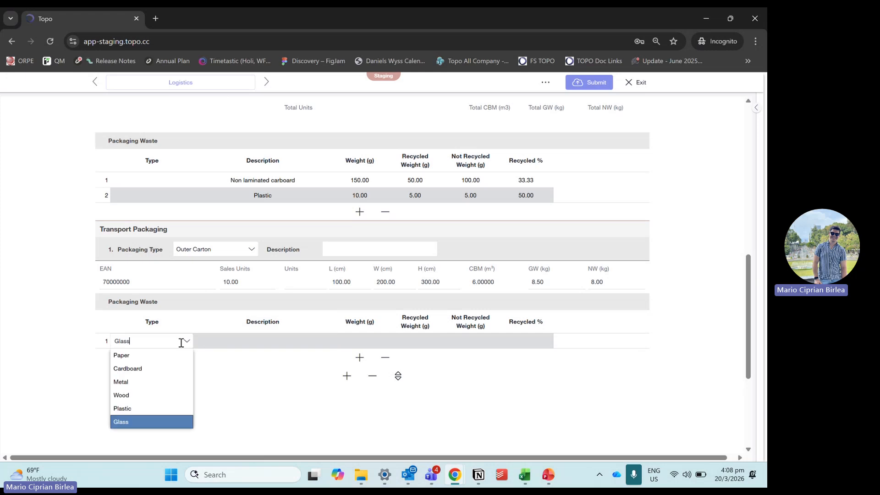
left_click(155, 408)
left_click(266, 340)
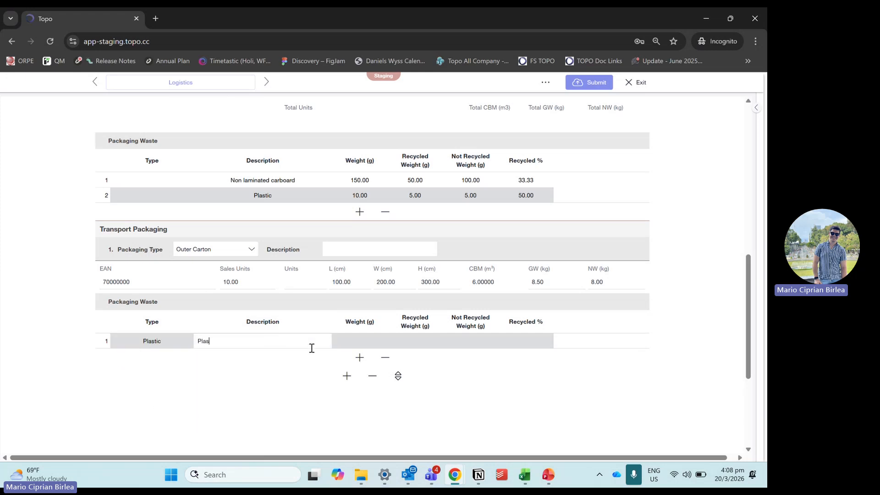
Step: Set the transport packaging's plastic waste entry to 50 g weight and 23.7 g recycled weight
left_click(351, 340)
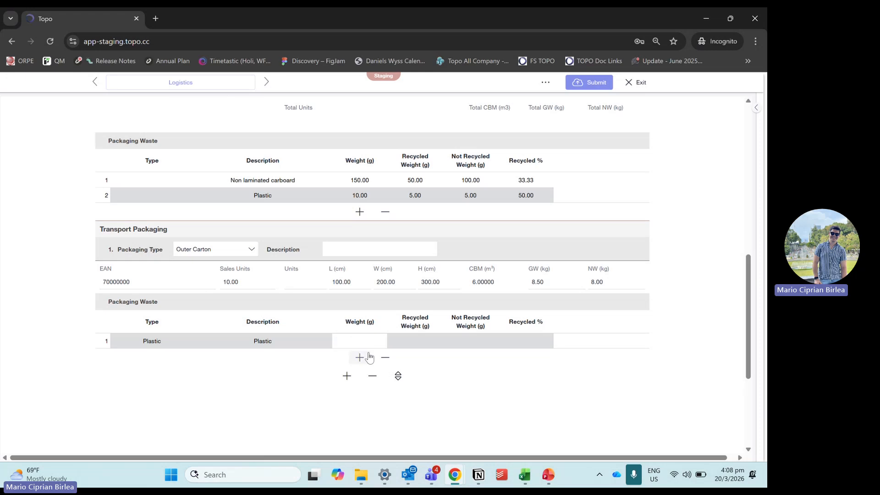
type("50")
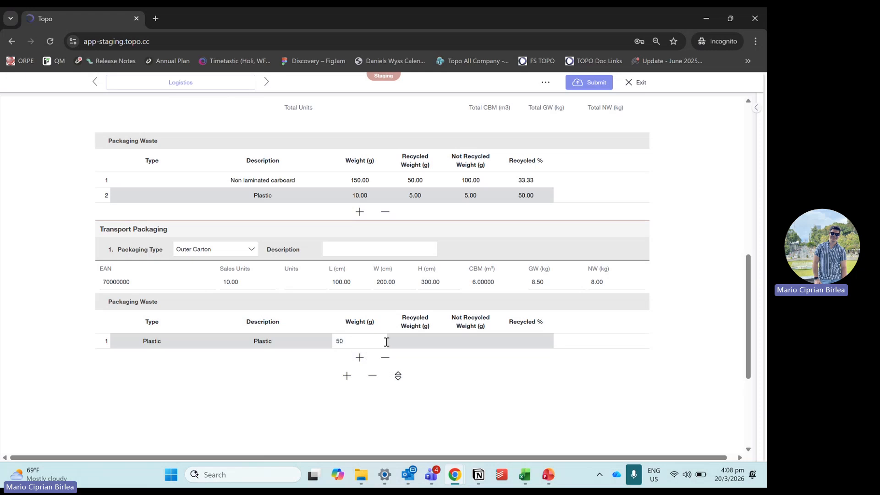
left_click(423, 344)
type("23.7")
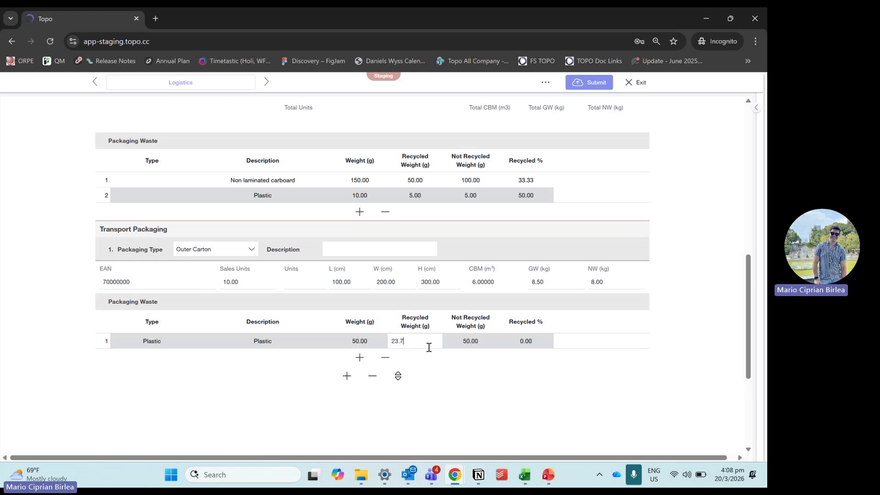
left_click(459, 369)
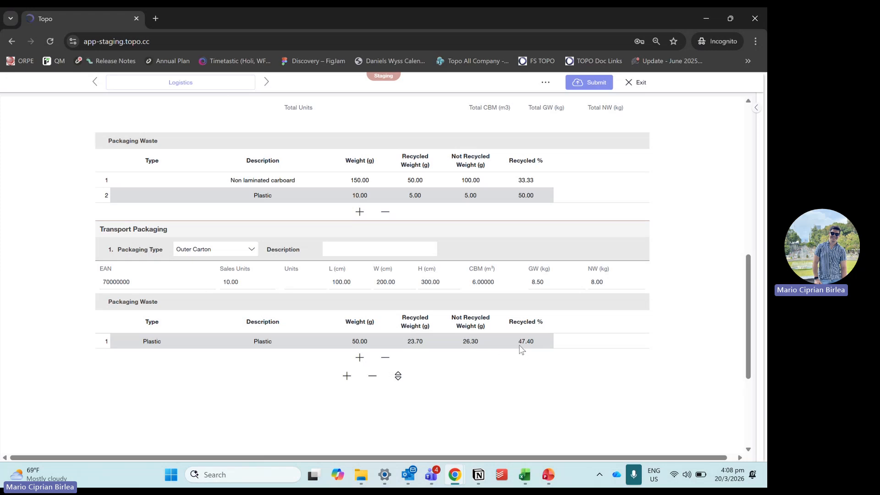
scroll(522, 349, "up", 7)
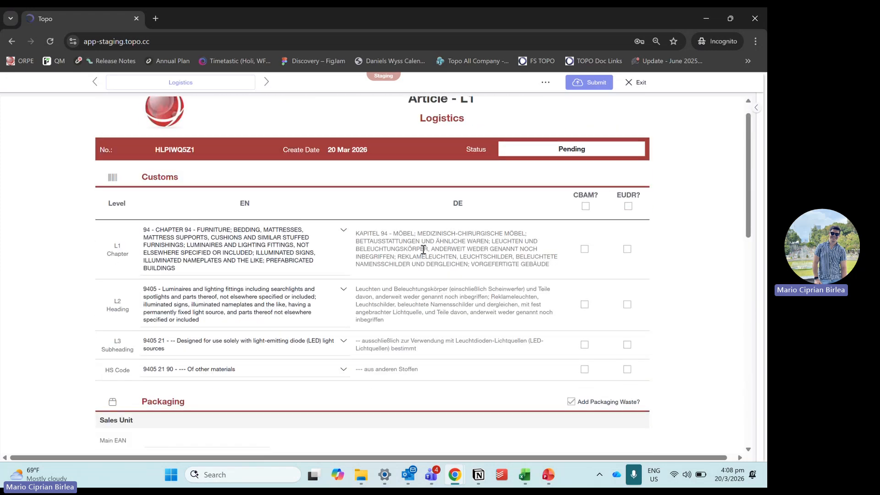
Step: Set the Supplier Review status on the article's General Information page to Ready
scroll(359, 259, "up", 3)
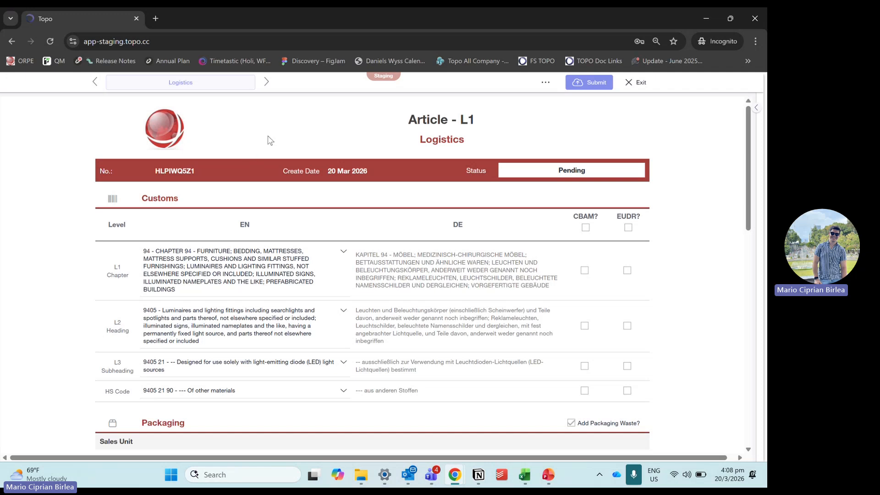
left_click(249, 84)
left_click(216, 97)
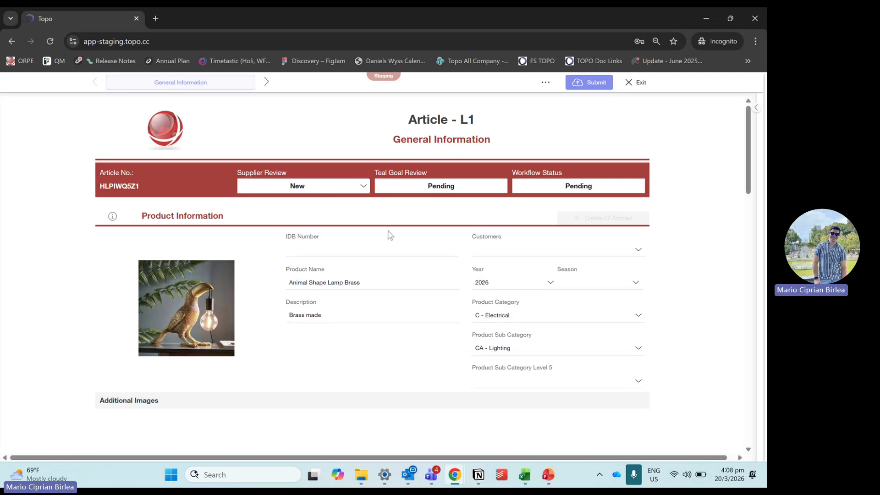
left_click(344, 182)
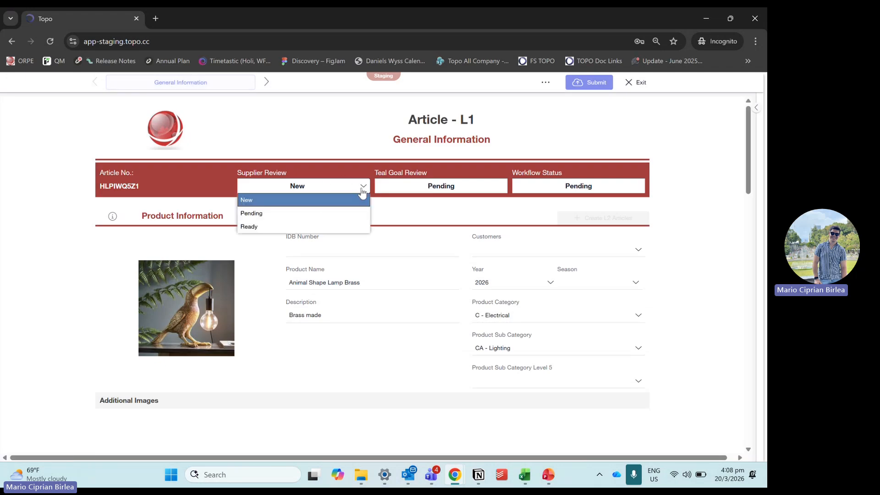
left_click(308, 227)
Step: Look over the article's variants, supplier and due diligence sections, and submit the article
scroll(423, 184, "down", 8)
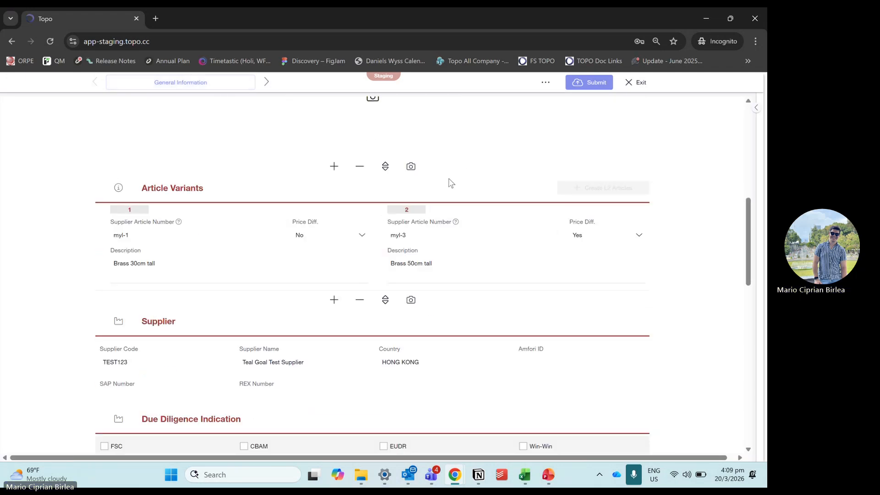
scroll(456, 188, "down", 3)
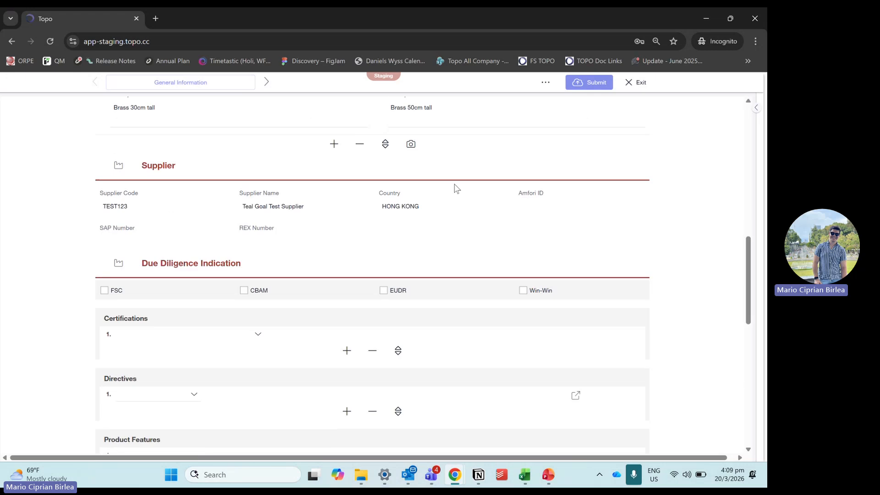
scroll(455, 187, "up", 2)
left_click(596, 87)
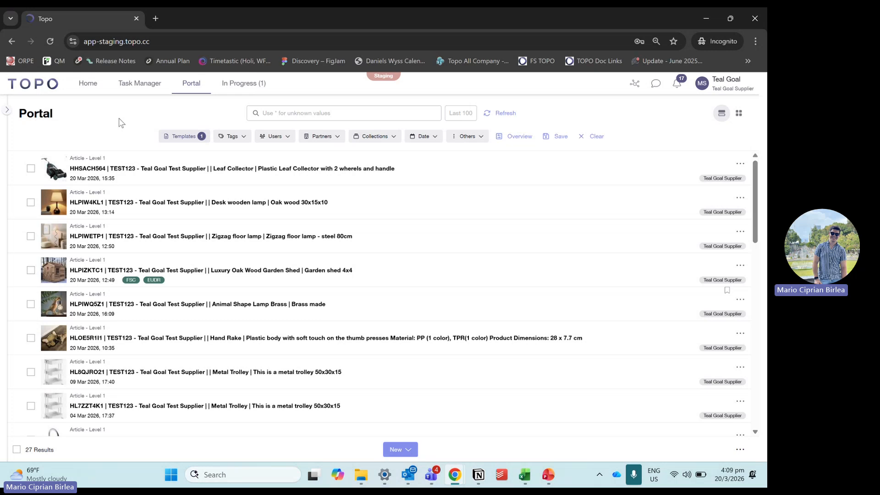
Step: Refresh the article list and check the review statuses of the Animal Shape Lamp Brass and Desk wooden lamp articles
left_click(498, 115)
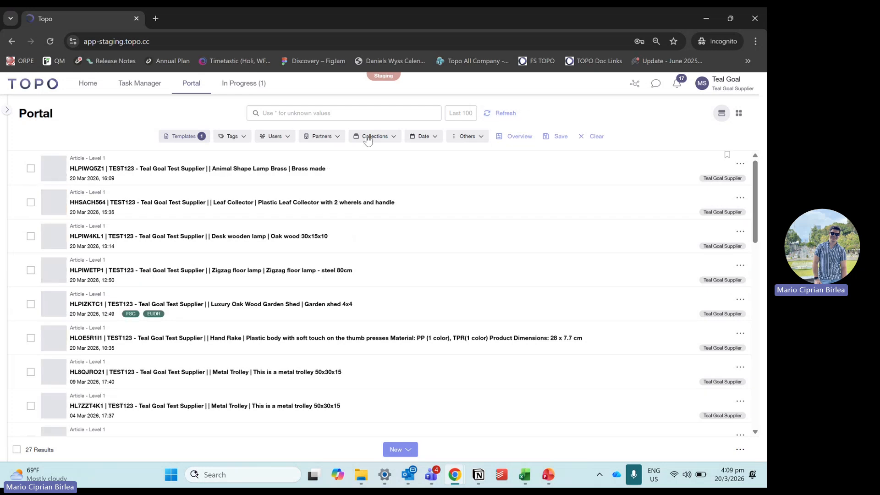
left_click(407, 168)
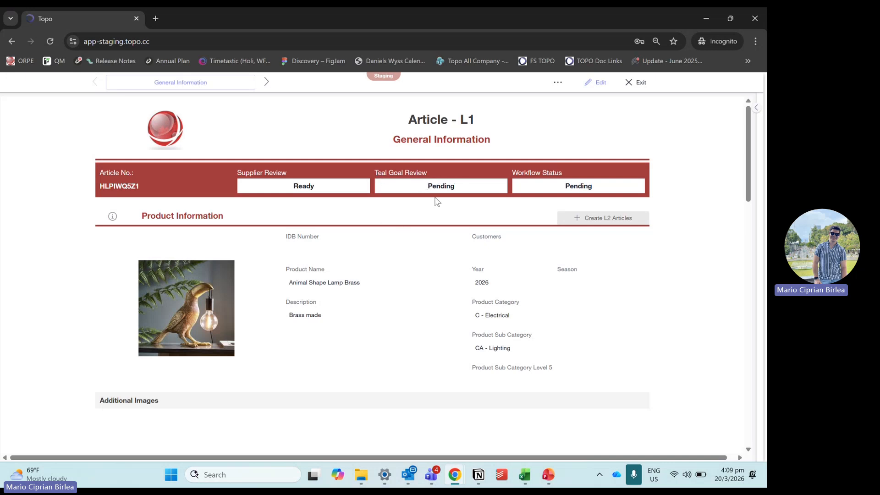
left_click(638, 83)
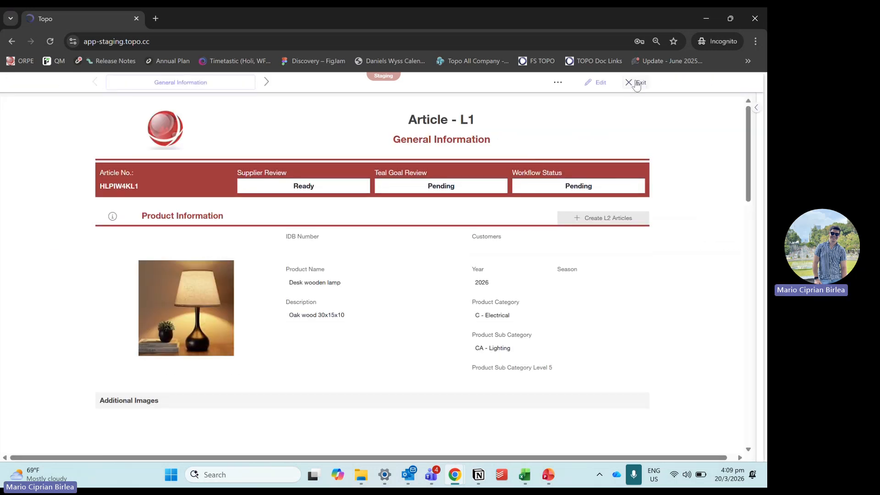
left_click(636, 83)
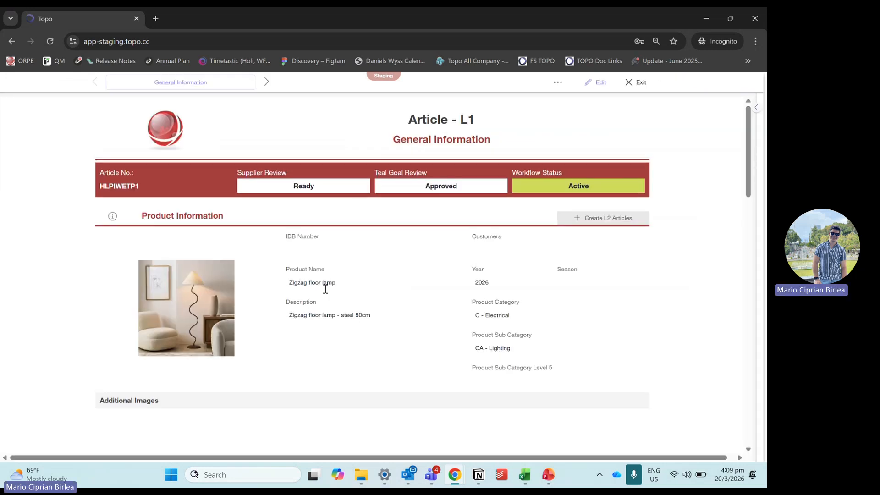
Step: Review the Zigzag floor lamp article's directives, product features and step pricing, and return to the article list
scroll(351, 287, "down", 2)
scroll(527, 234, "down", 10)
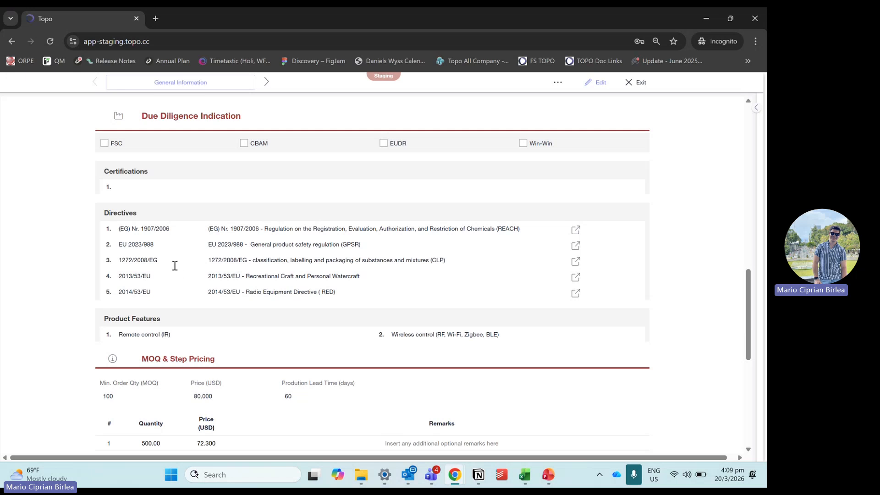
scroll(188, 262, "down", 1)
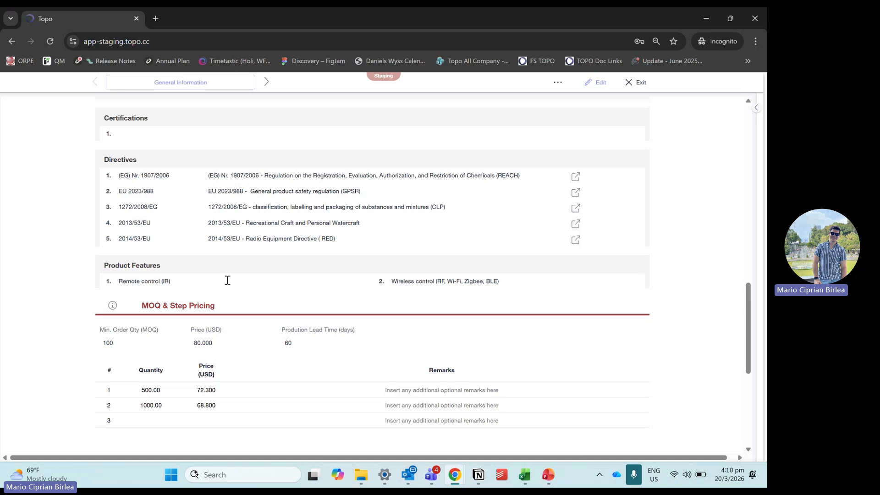
left_click(634, 86)
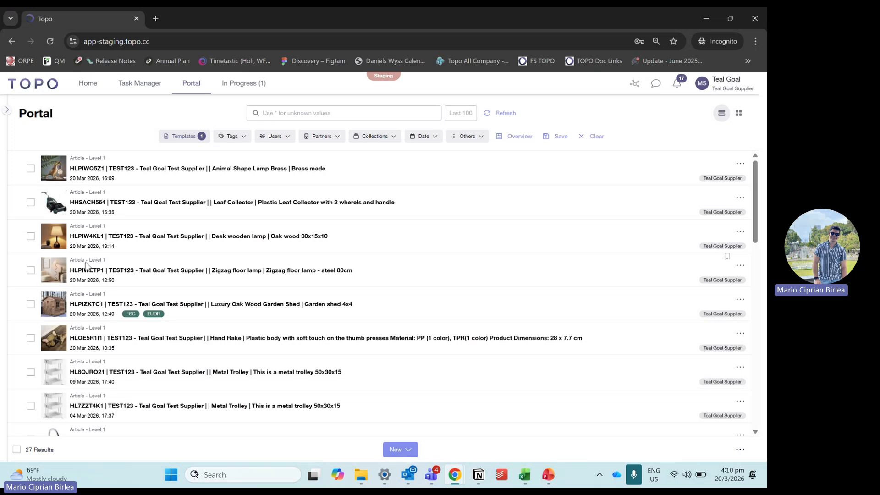
Step: Review the Luxury Oak Wood Garden Shed article's general information and step pricing, and return to the article list
left_click(126, 304)
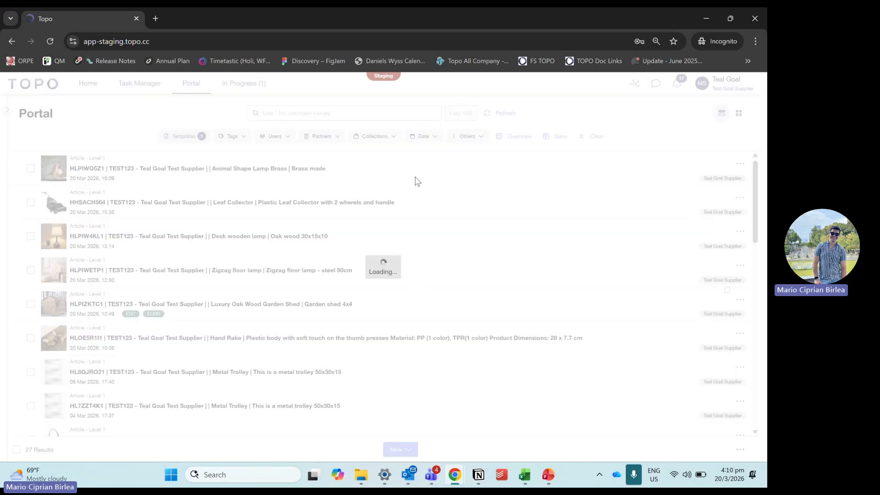
scroll(348, 213, "down", 10)
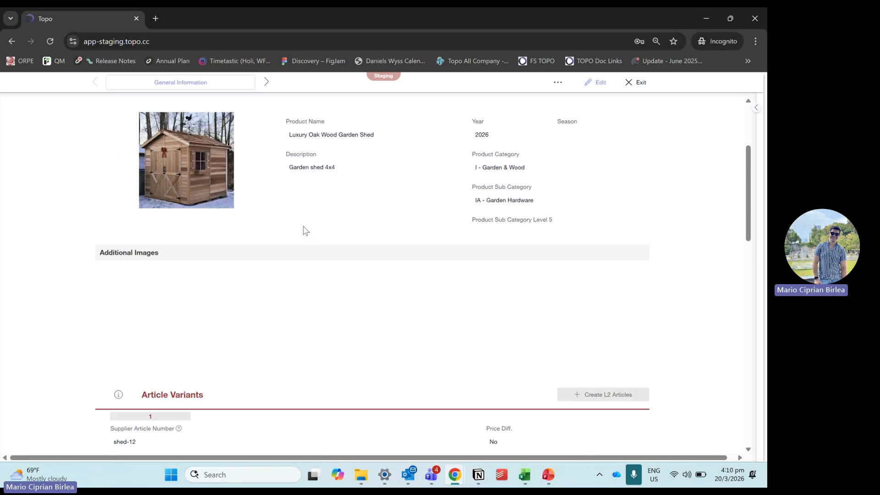
scroll(349, 187, "down", 5)
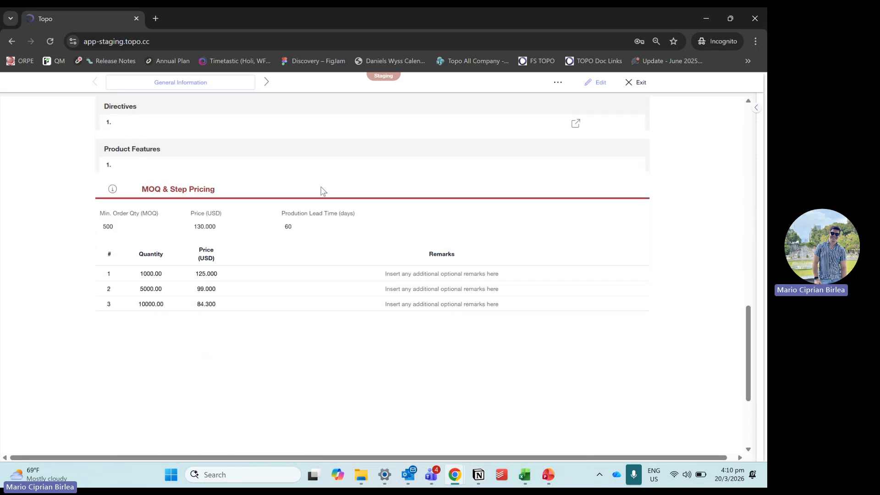
left_click(638, 82)
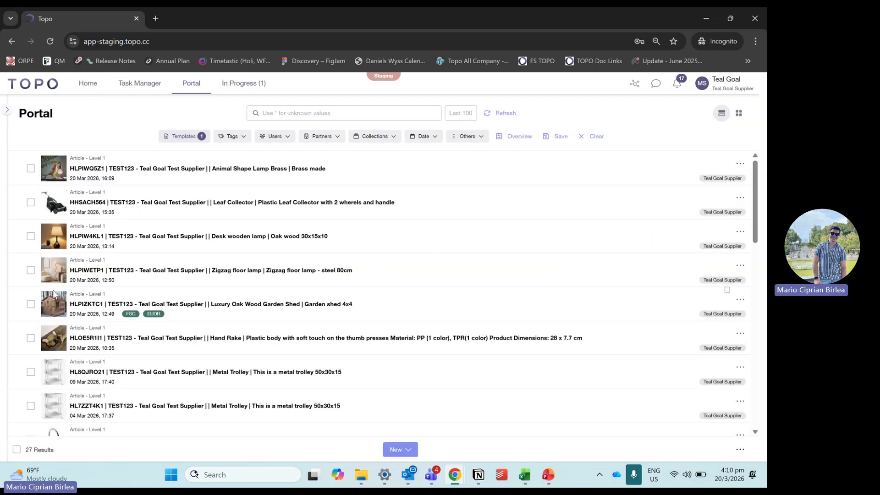
Step: Create a new Offer form from the Zigzag floor lamp and Luxury Oak Wood Garden Shed articles
left_click(30, 270)
left_click(31, 304)
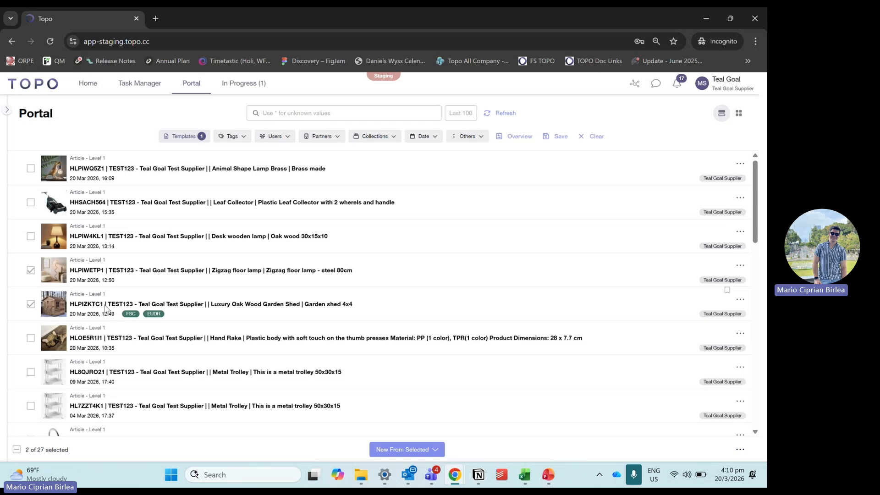
left_click(378, 451)
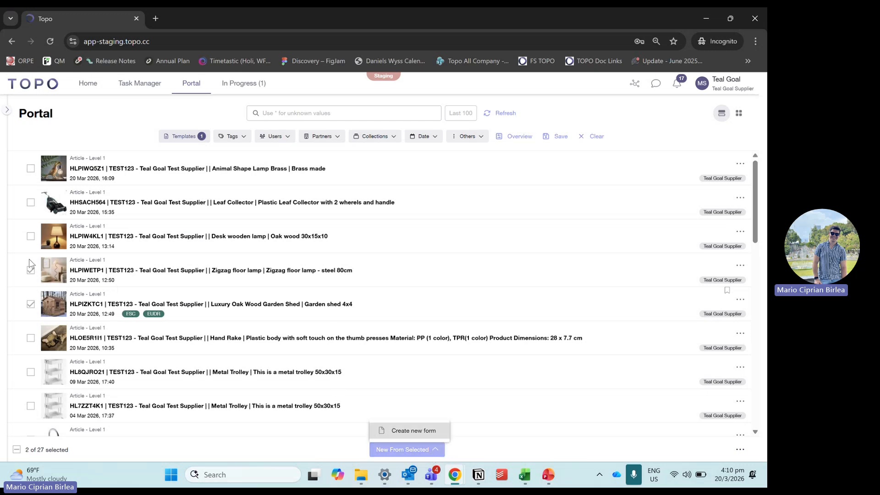
left_click(394, 430)
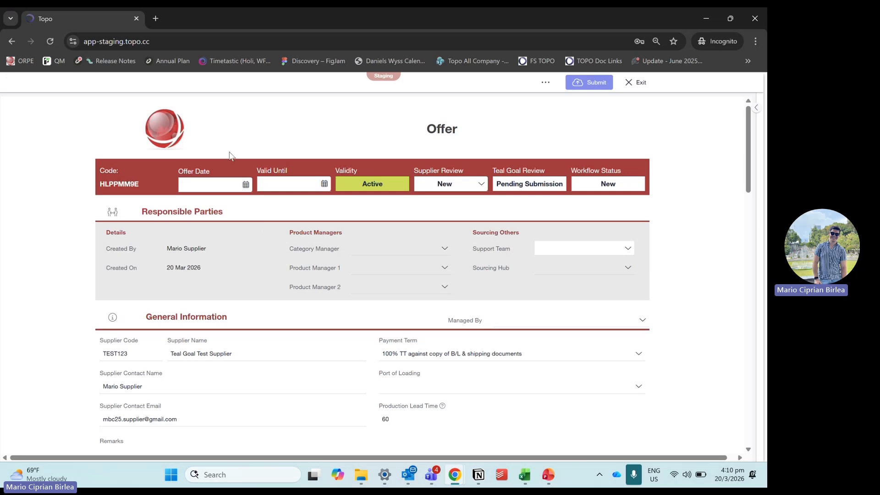
Step: Set the Offer Date to 20 Mar 2026 and the Valid Until date to 20 Apr 2026
left_click(251, 184)
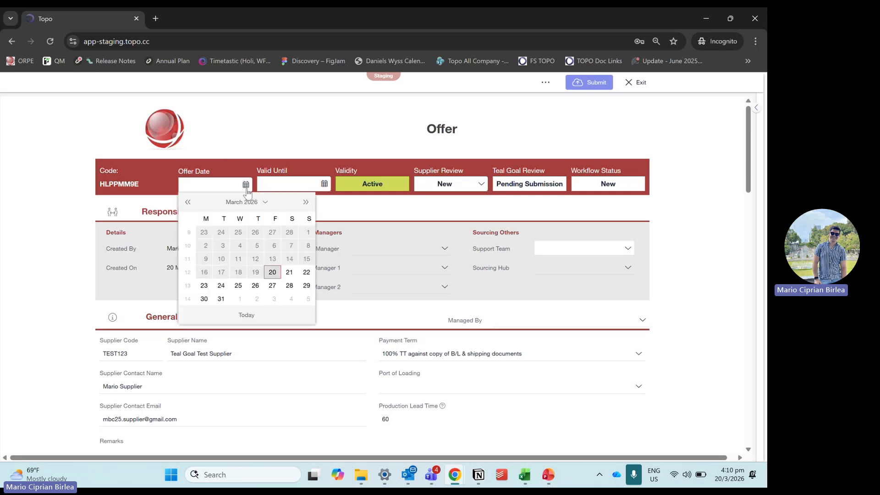
left_click(272, 272)
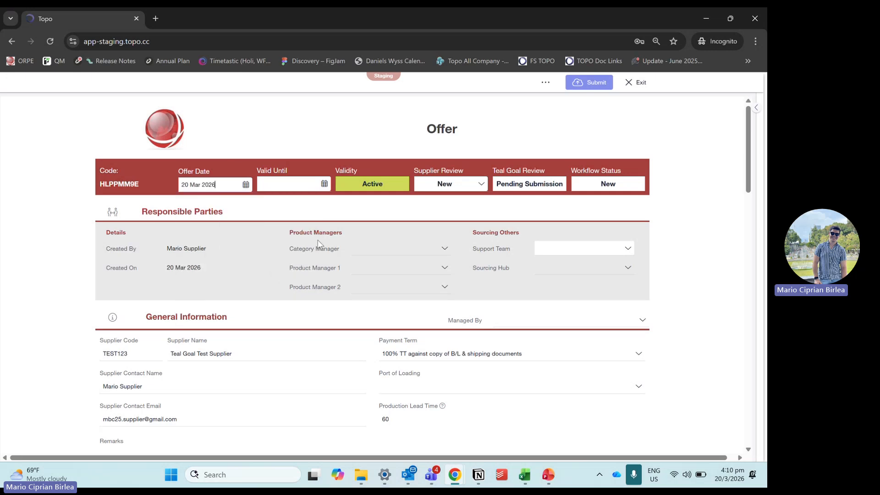
left_click(324, 184)
left_click(317, 200)
left_click(272, 257)
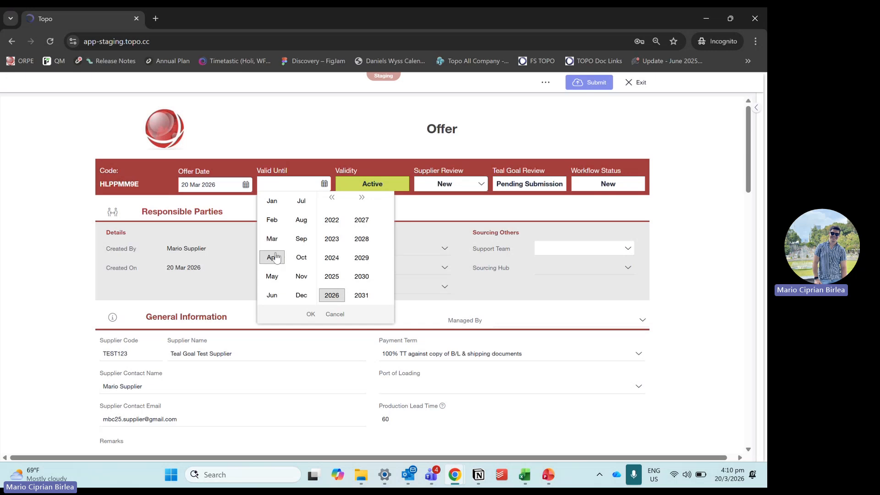
left_click(311, 314)
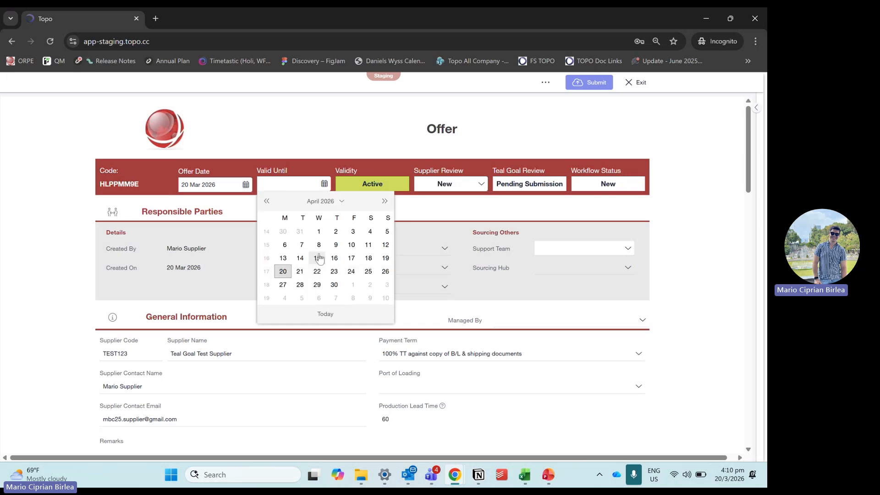
left_click(288, 275)
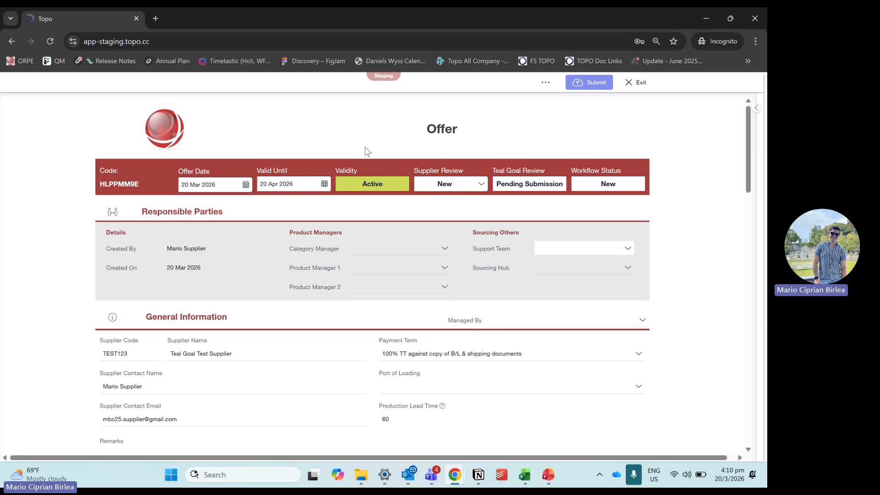
Step: Review the offer's validity, its Customers section and the Zigzag floor lamp's commercial and packaging details
left_click_drag(358, 183, 385, 181)
left_click(376, 181)
left_click(374, 185)
scroll(295, 194, "down", 5)
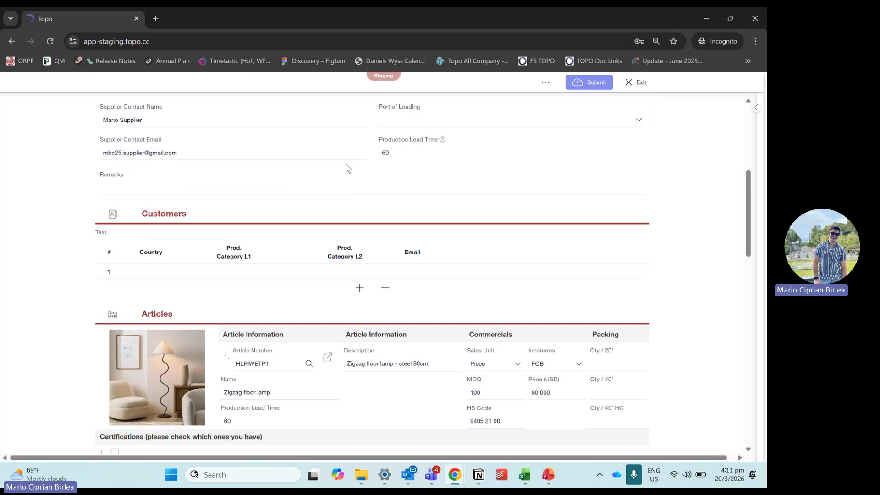
scroll(348, 168, "down", 1)
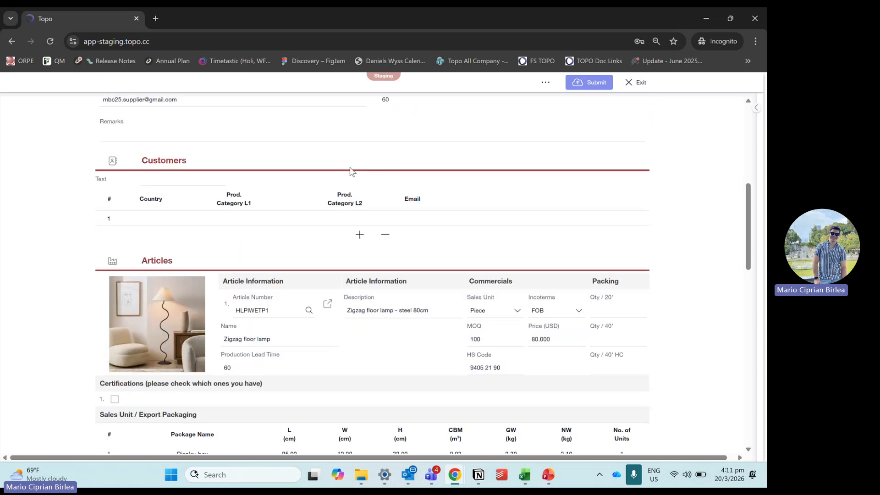
scroll(350, 170, "down", 5)
scroll(315, 224, "up", 2)
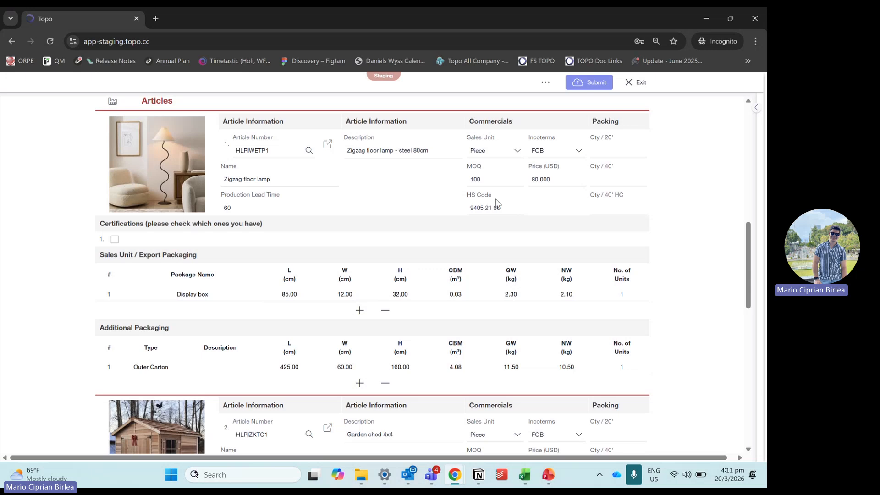
Step: Examine the floor lamp's container quantity and certification fields and the Garden Shed's packaging details in the offer
left_click(593, 147)
left_click(606, 156)
left_click(114, 239)
scroll(385, 231, "down", 7)
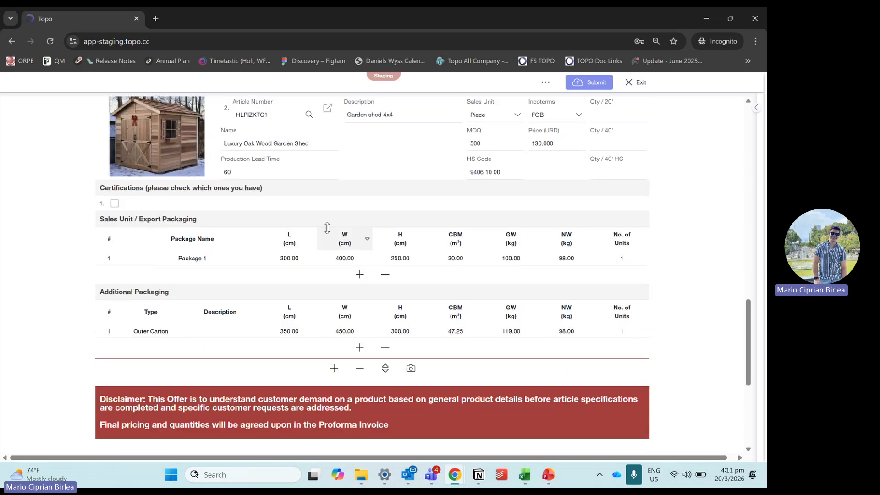
scroll(336, 233, "up", 3)
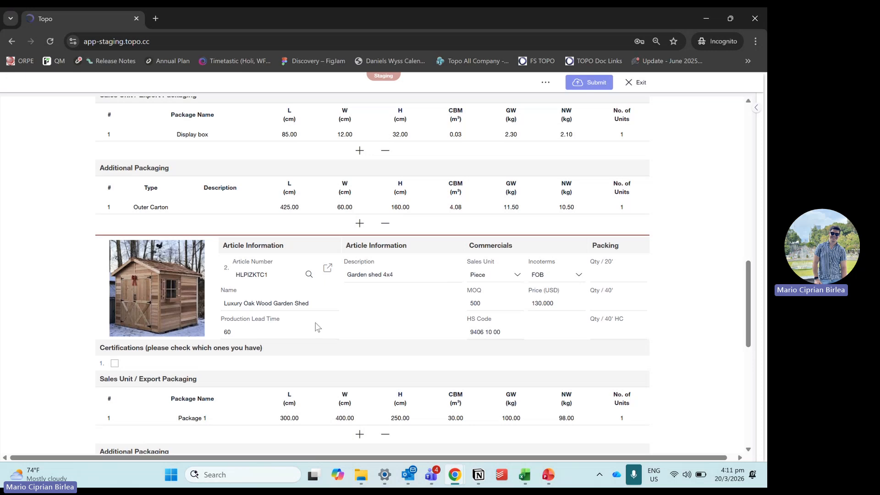
scroll(315, 326, "up", 15)
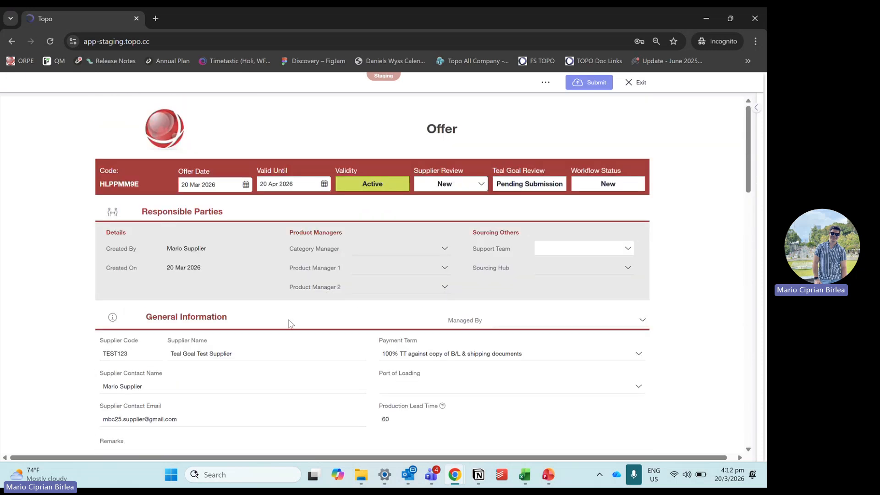
Step: Set the offer's Supplier Review status to Submitted and submit the offer
left_click(481, 186)
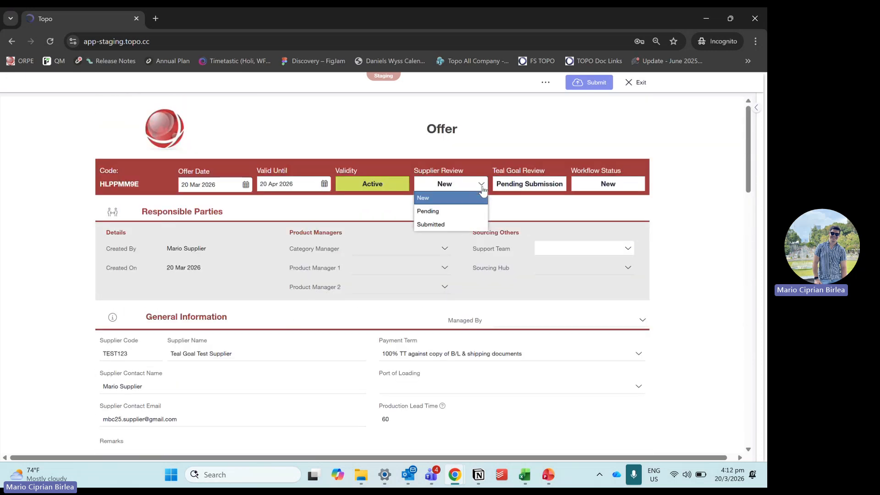
left_click(463, 224)
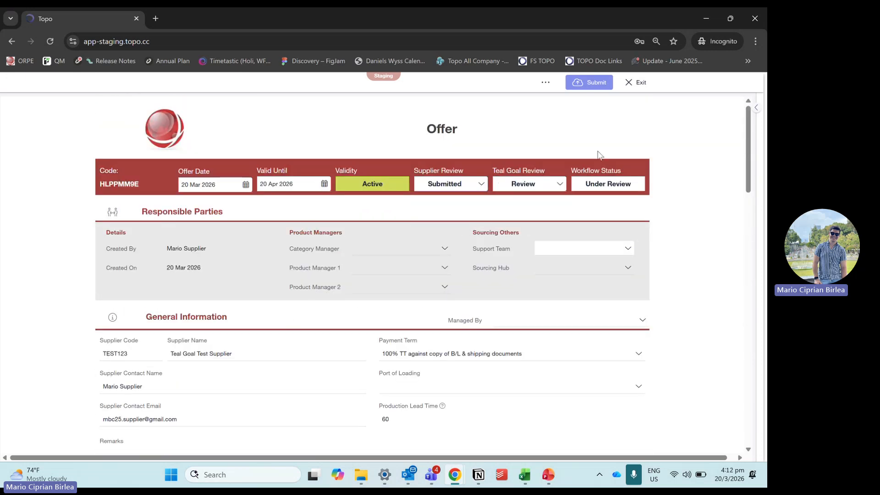
left_click(589, 86)
left_click(396, 291)
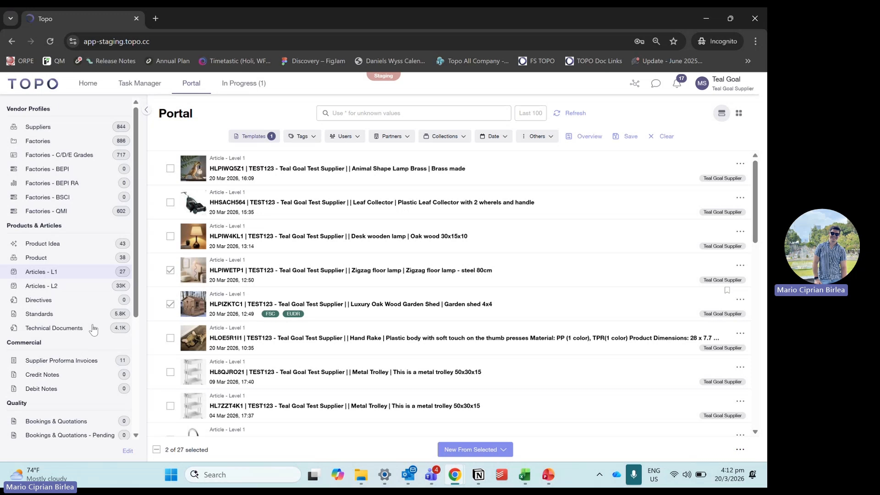
Step: Look through the Portal's form categories from Vendor Profiles to Claim Management
scroll(91, 323, "down", 1)
scroll(91, 323, "down", 2)
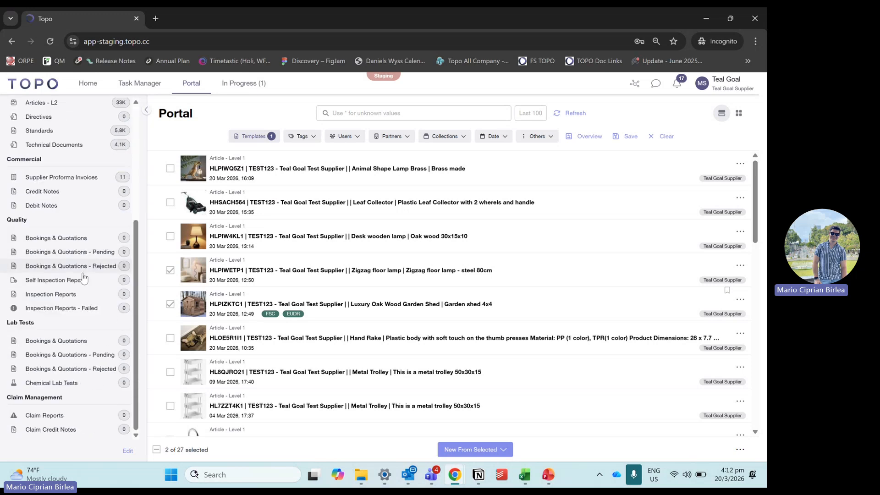
scroll(81, 275, "up", 3)
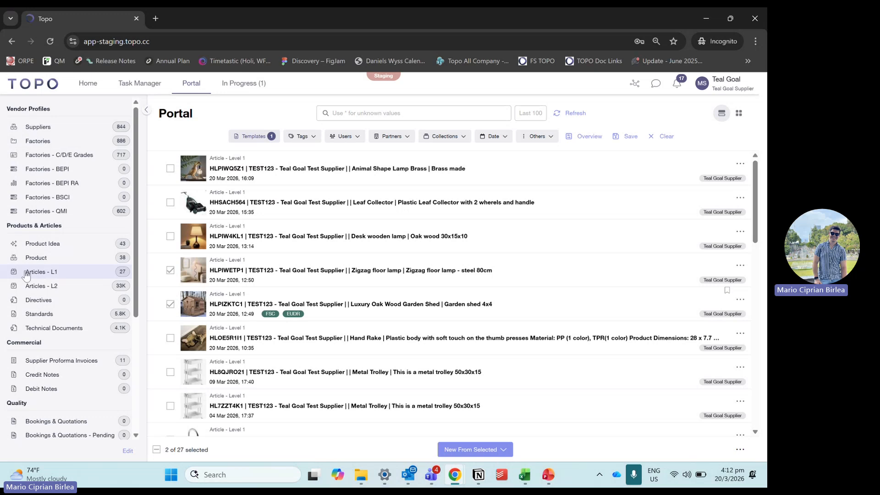
scroll(56, 224, "down", 2)
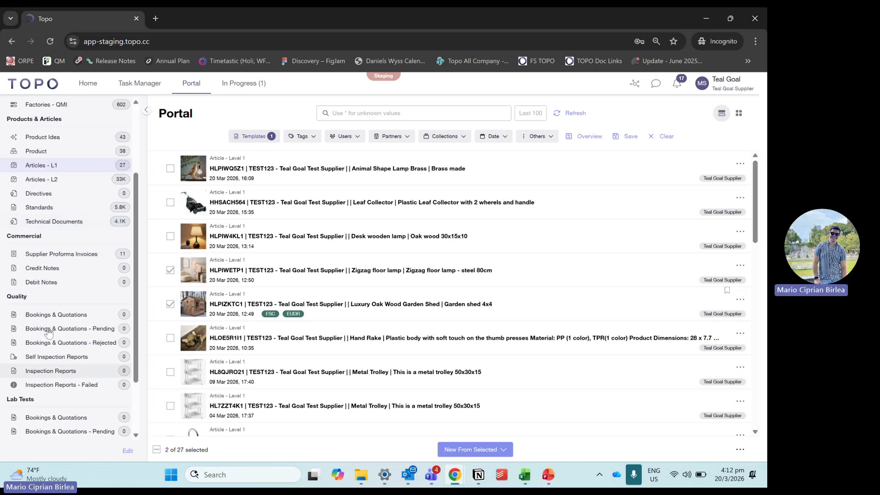
scroll(58, 286, "up", 2)
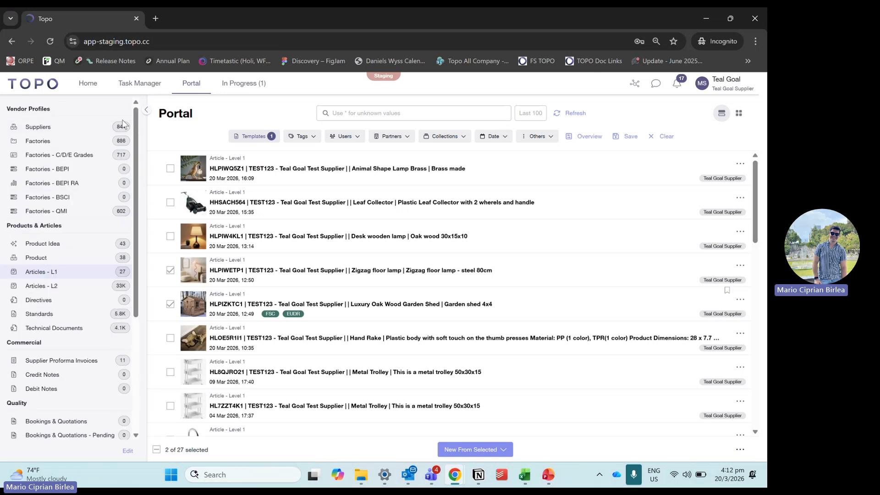